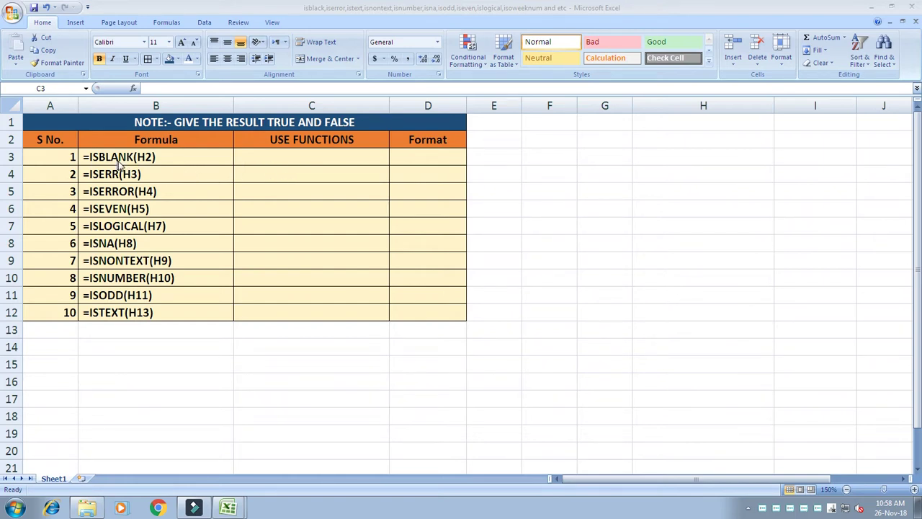
Step: Enter =ISBLANK(D3) in C3, returning TRUE for the empty D3
click(438, 157)
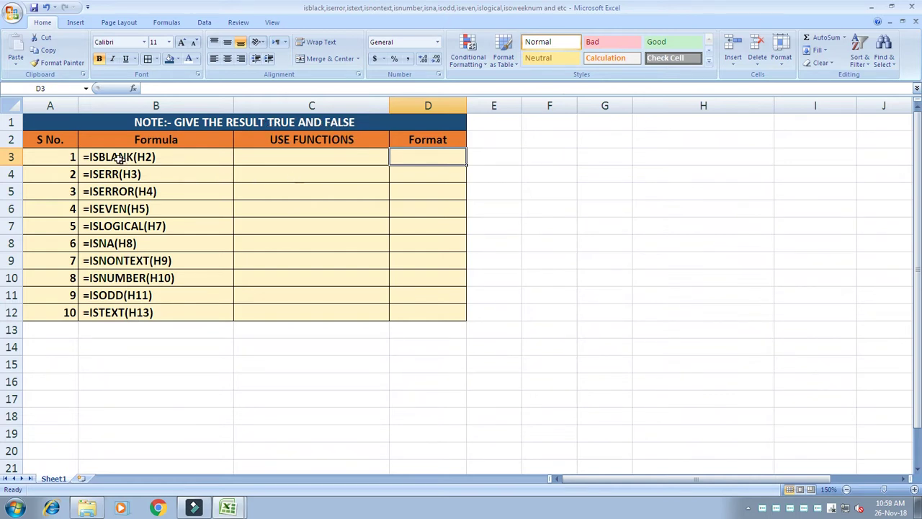
click(291, 160)
text(=)
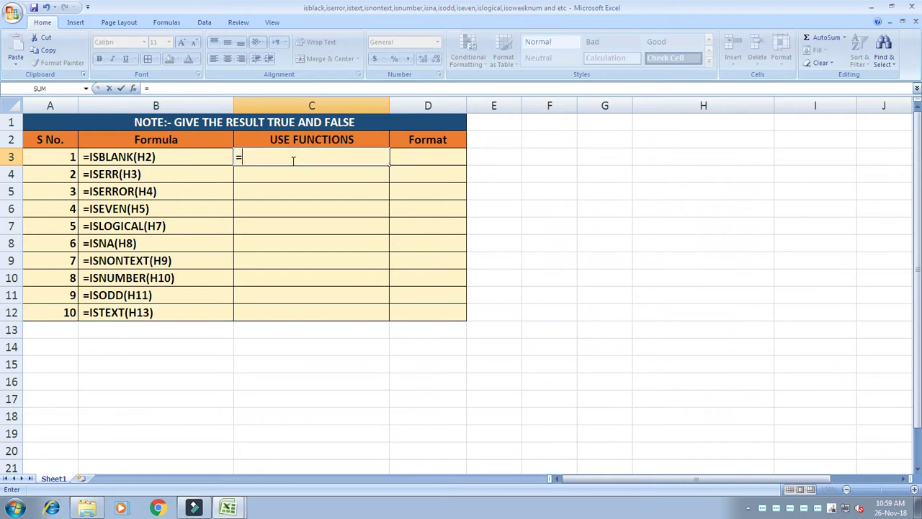
text(ISBL)
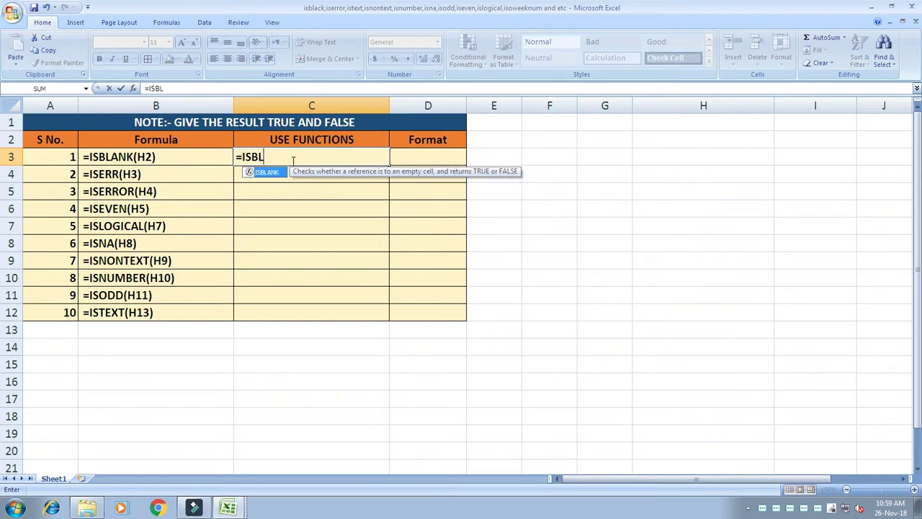
key(Tab)
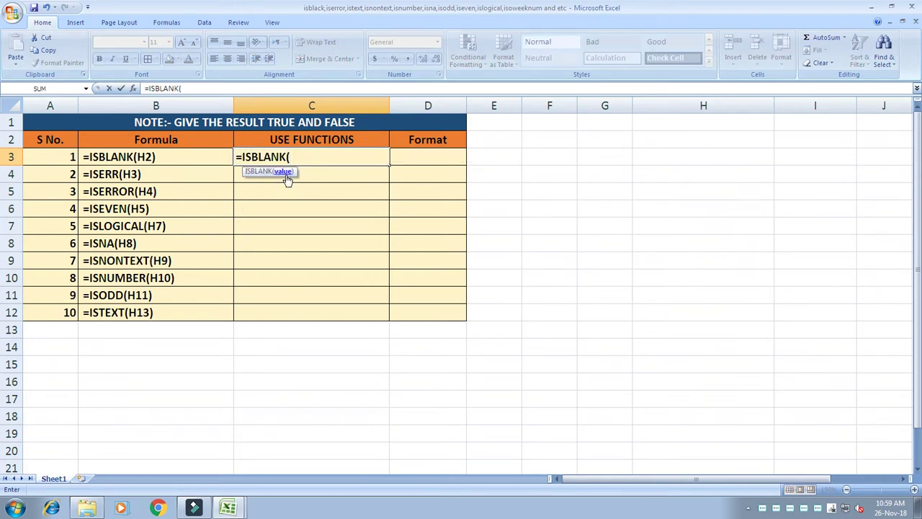
click(428, 157)
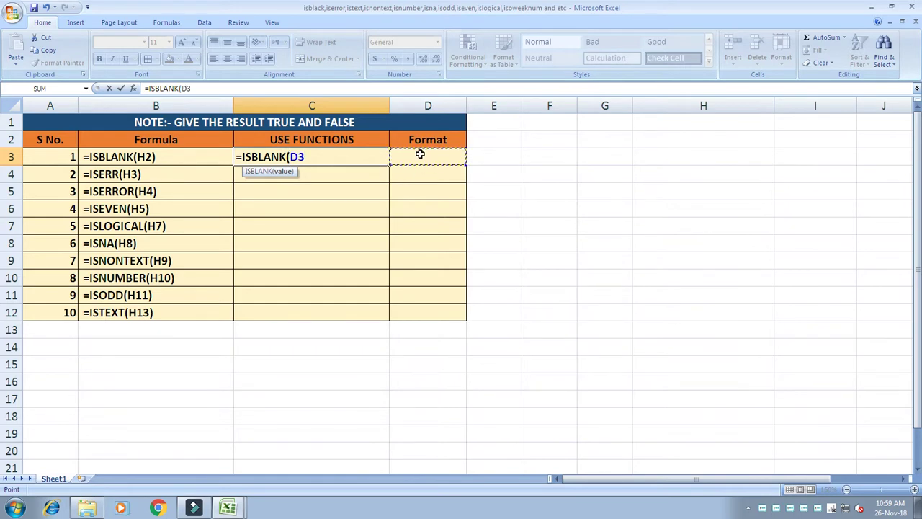
text())
key(Return)
key(Up)
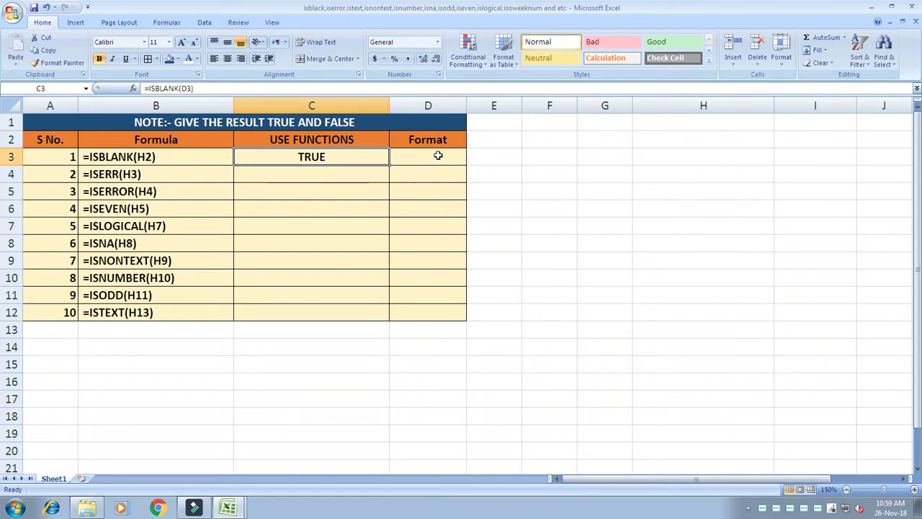
Step: Test it by putting 52 in D3 so it shows FALSE, then clear D3 again
click(436, 154)
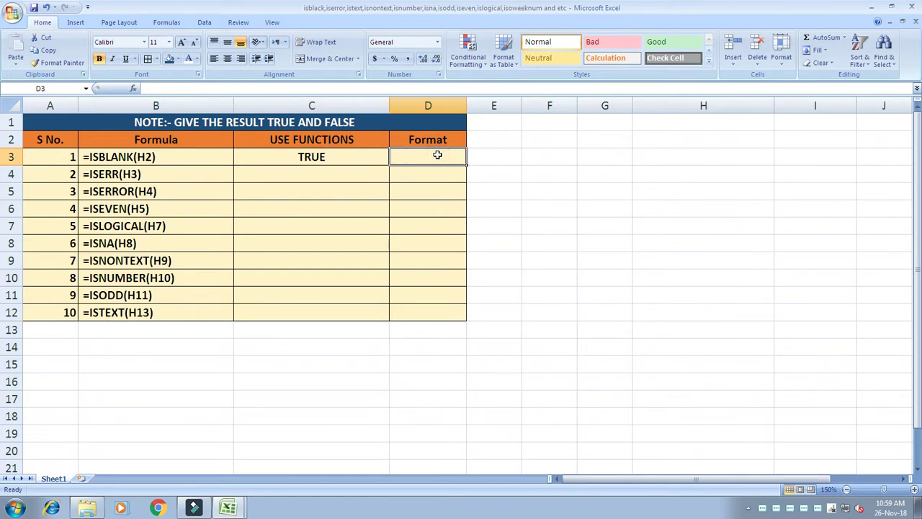
text(52)
key(Return)
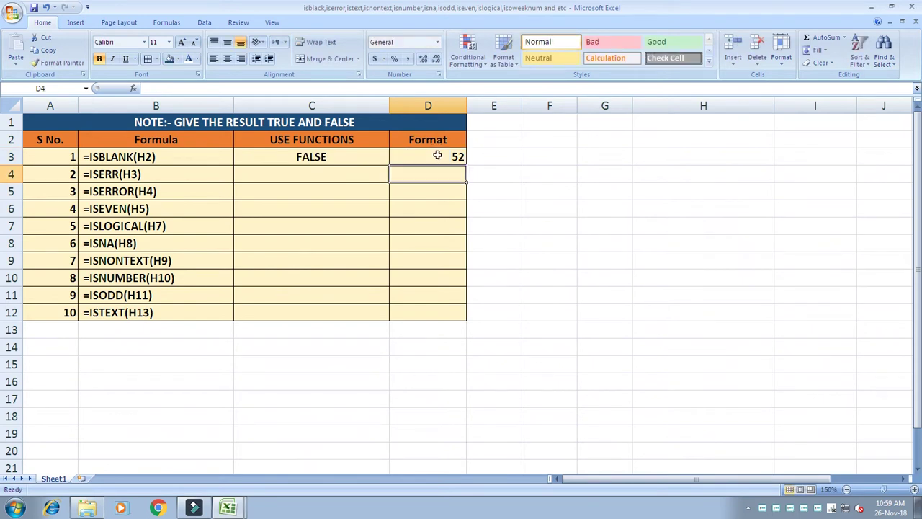
click(438, 153)
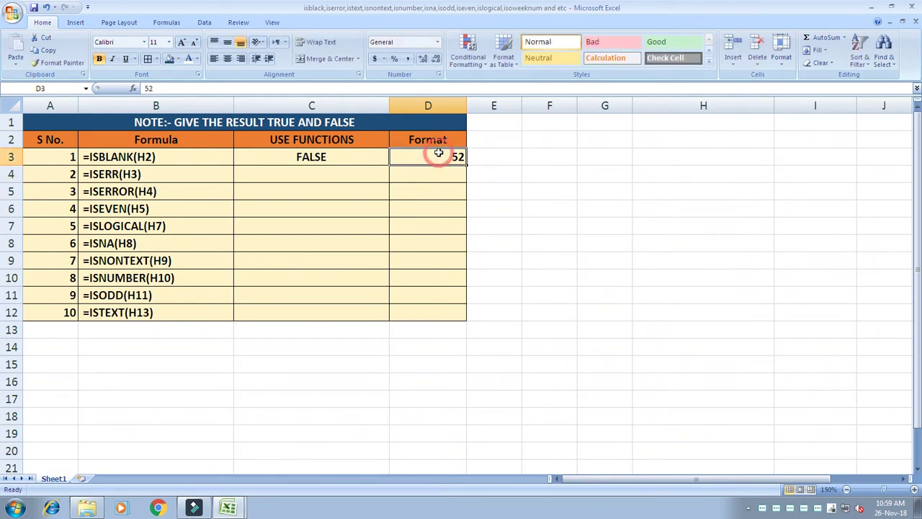
key(Delete)
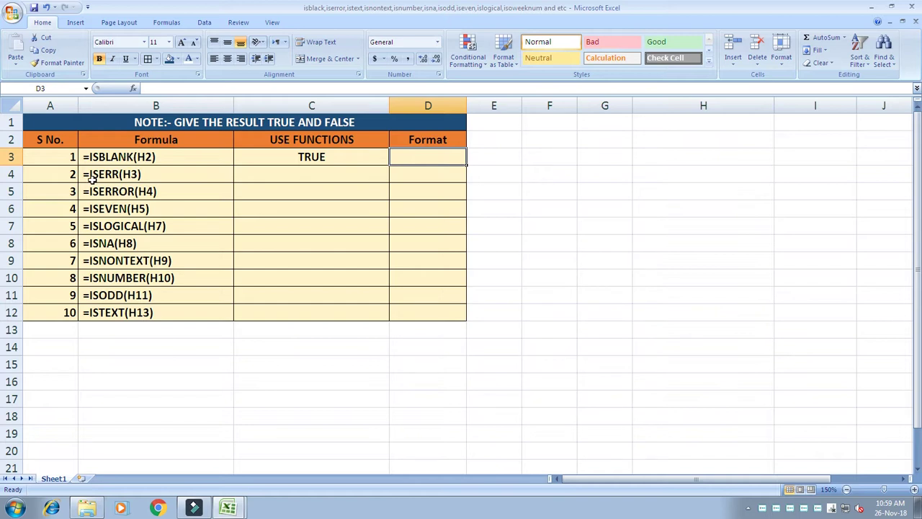
Step: Enter =SUM(FG,34) in D4 to produce a #NAME? error
click(428, 174)
text(=SUM)
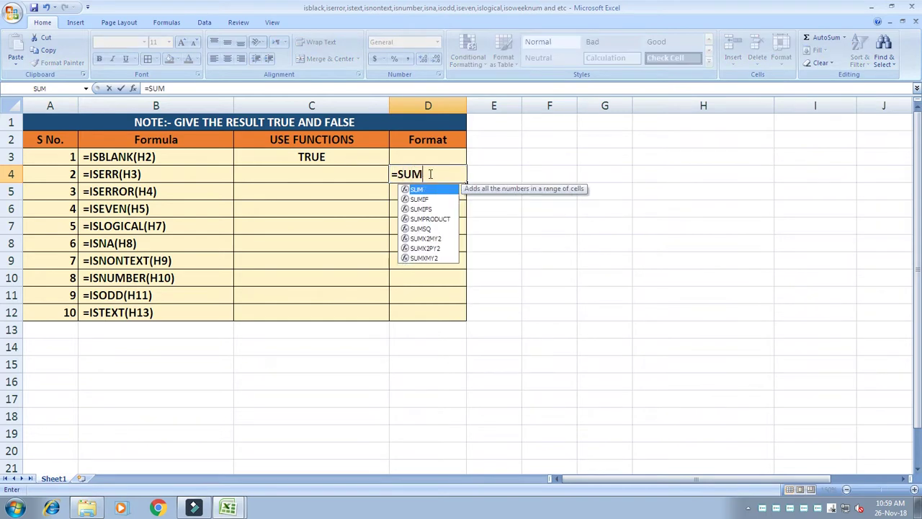
text(()
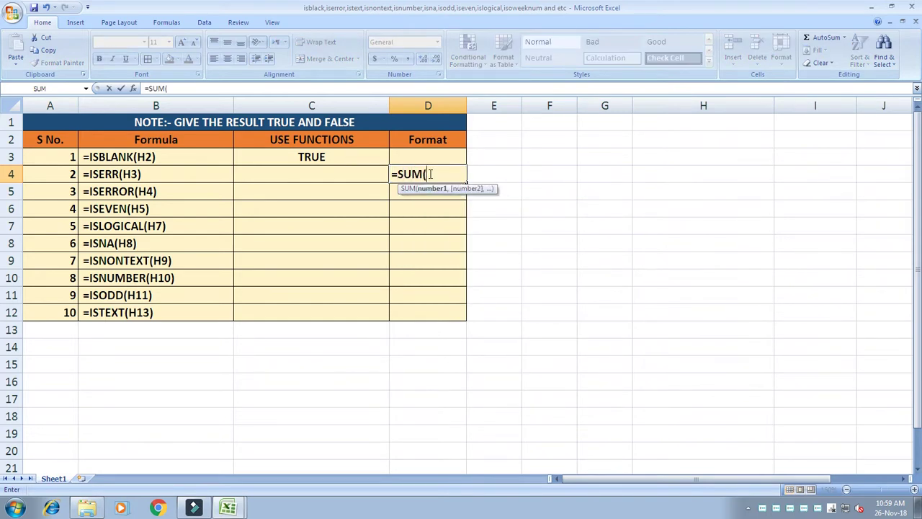
text(FG)
text(,34)
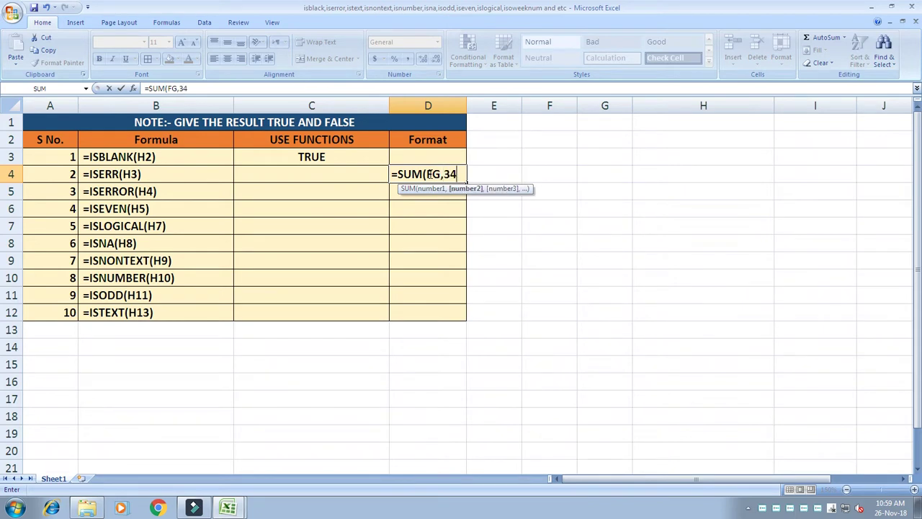
key(Return)
click(428, 173)
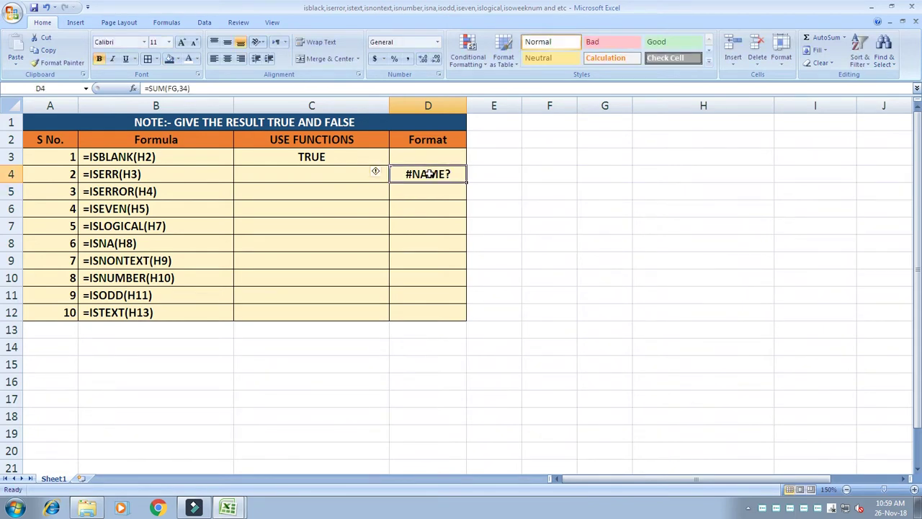
Step: Enter =ISERR(D4) in C4, returning TRUE for the error in D4
click(330, 173)
text(=)
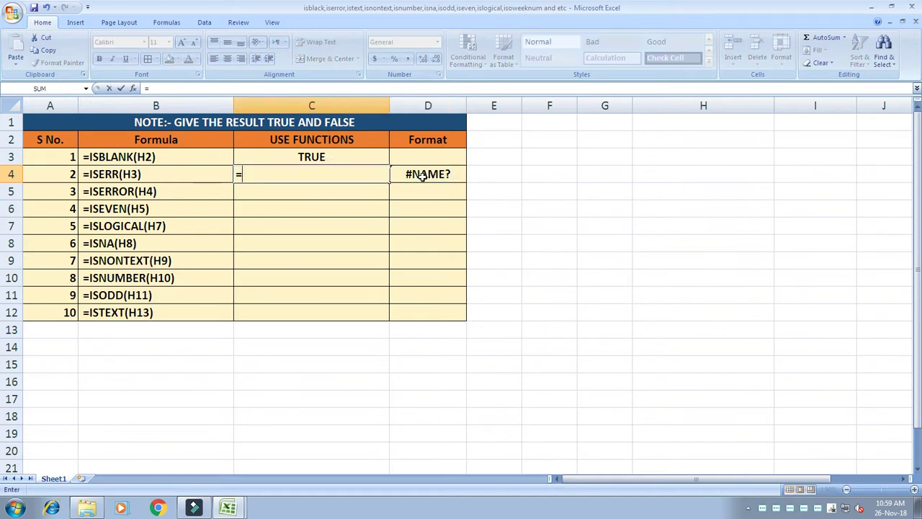
text(I)
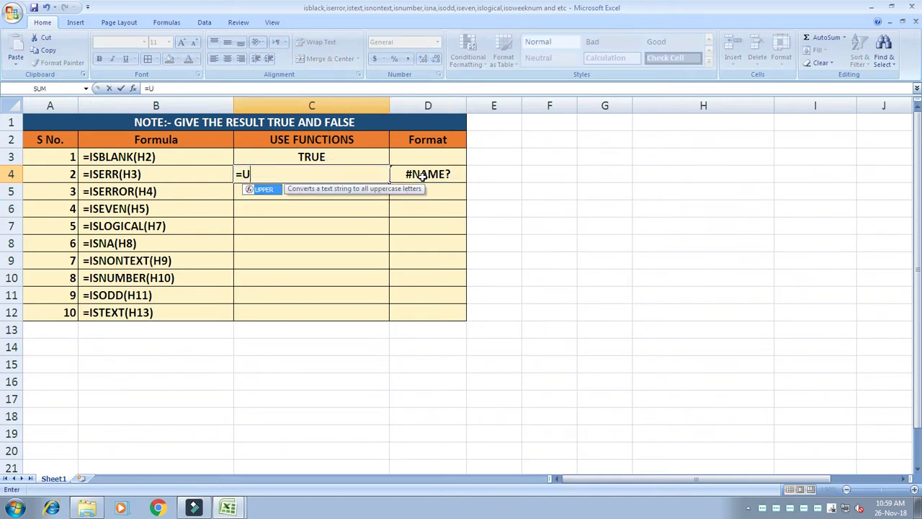
text(SE)
key(Tab)
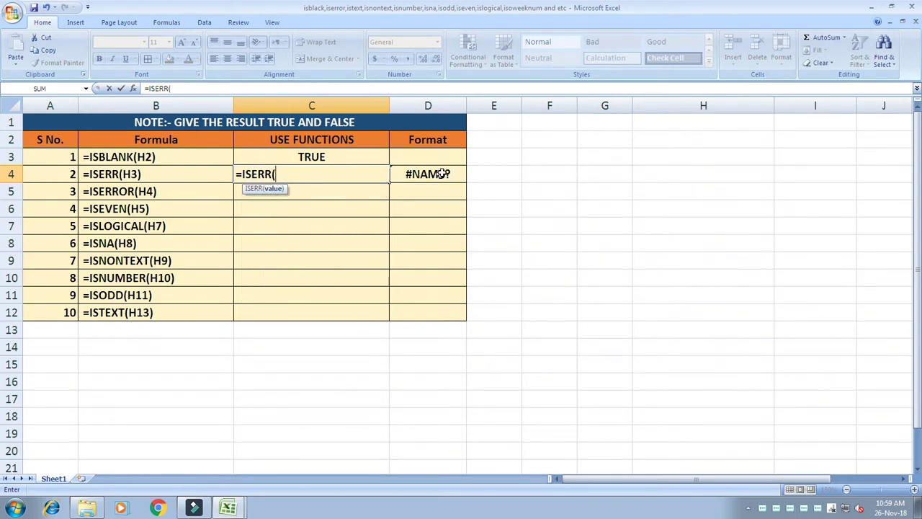
click(436, 173)
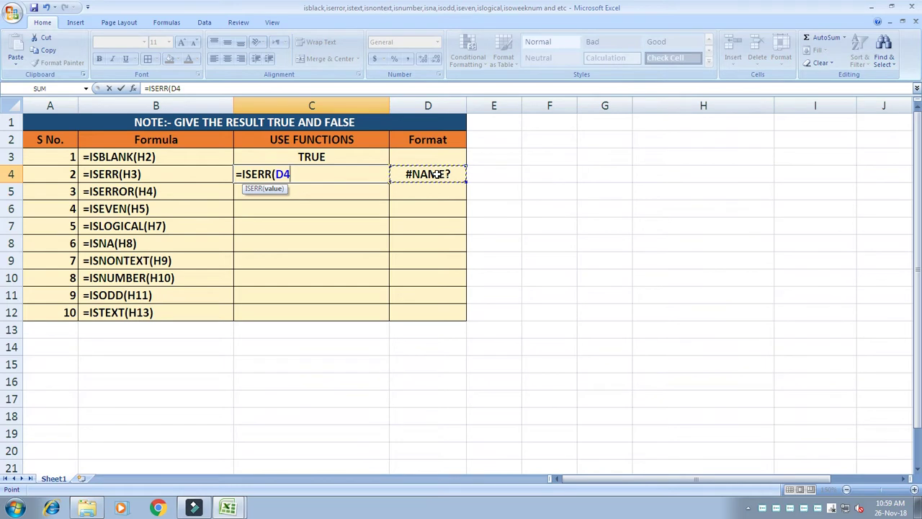
text())
key(Return)
key(Up)
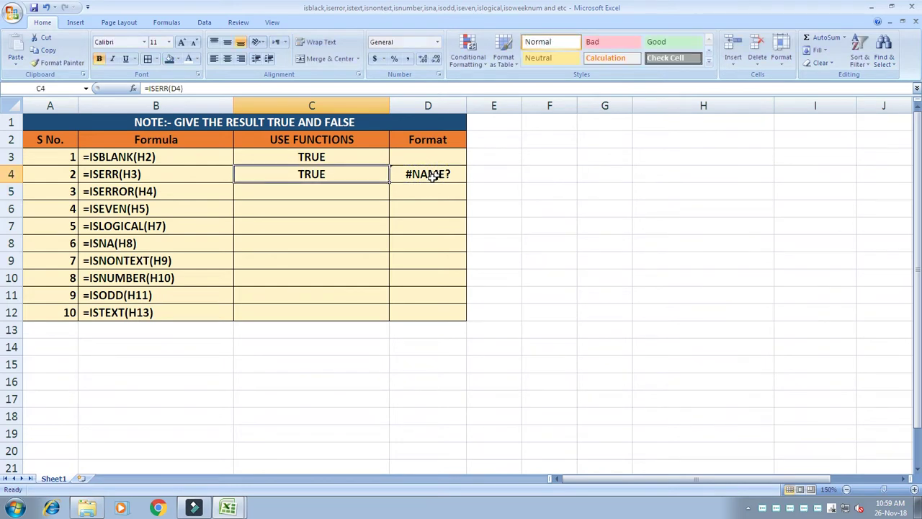
Step: Test C4 with 54 in D4, then undo to restore the #NAME? error
click(421, 174)
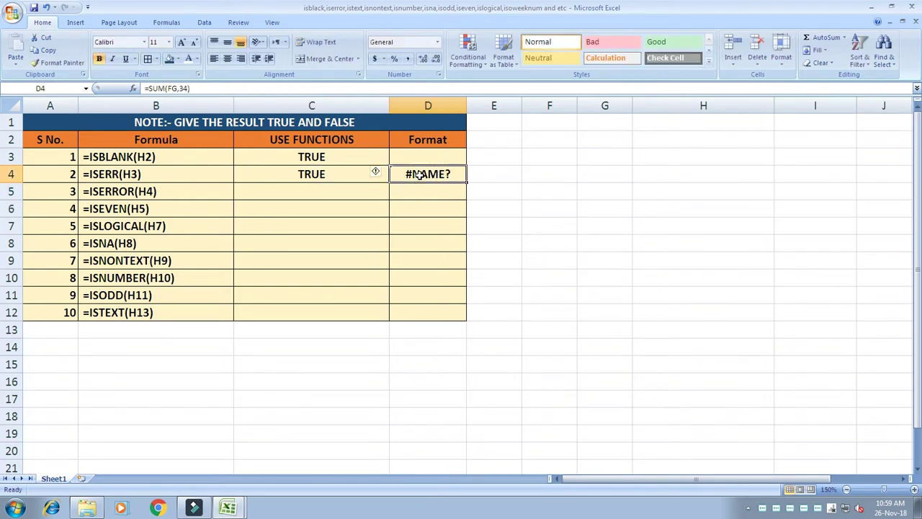
text(54)
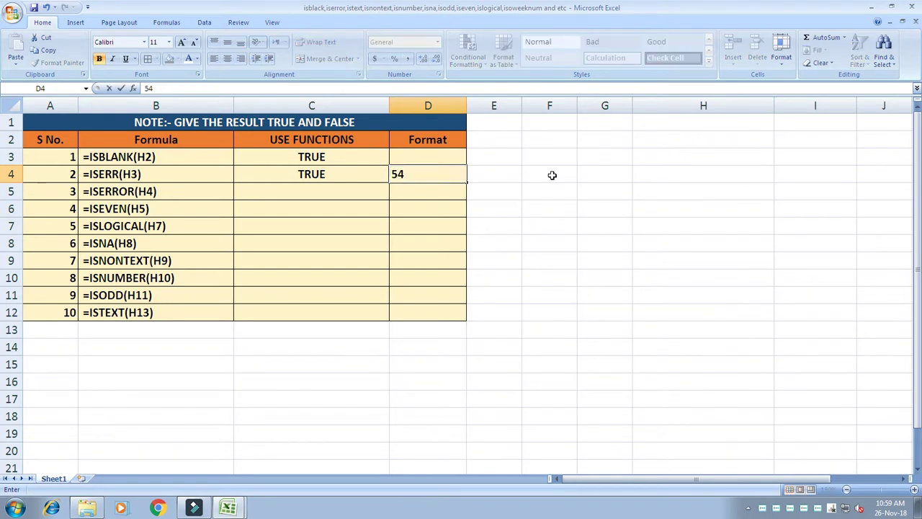
key(Return)
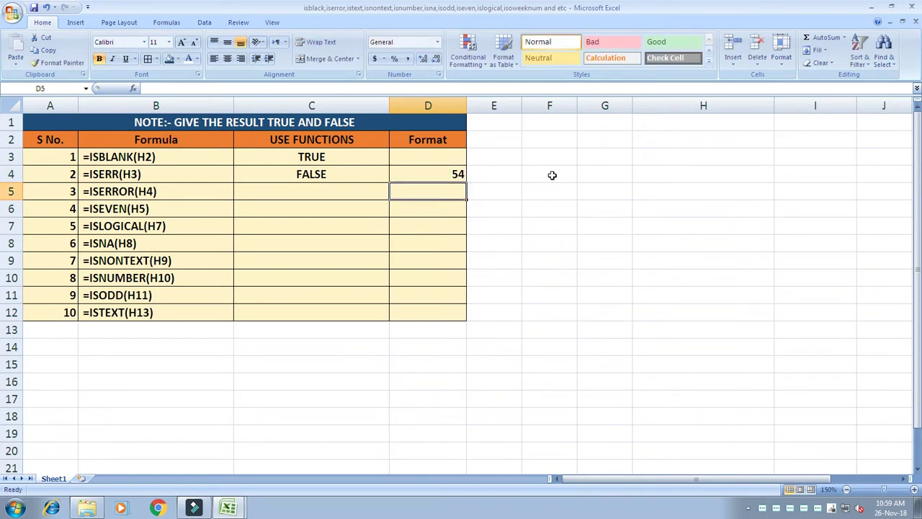
key(Left)
key(Up)
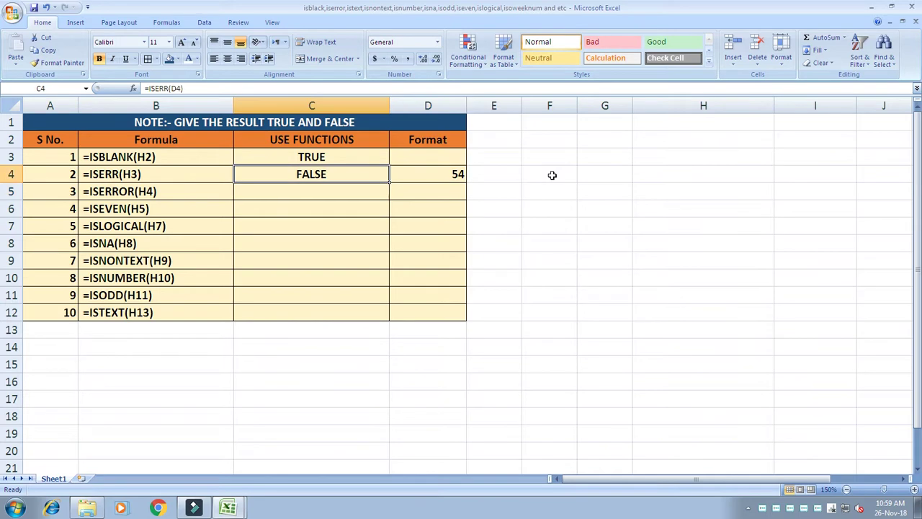
key(ctrl+z)
key(Down)
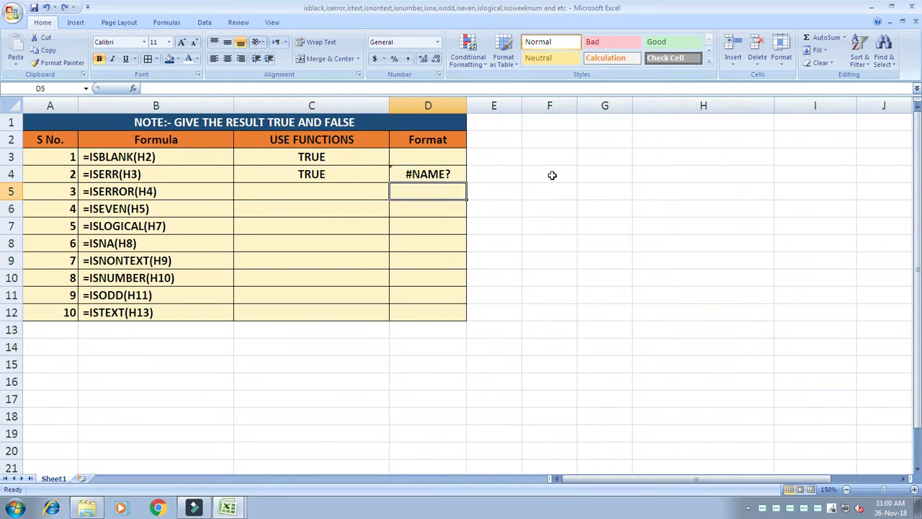
key(Left)
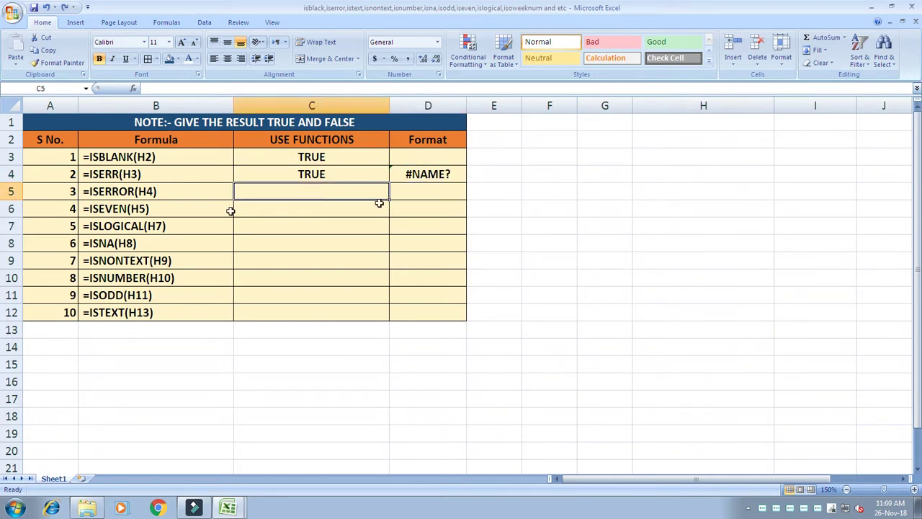
Step: Fill D4's error formula down into D5 and enter =ISERROR(D5) in C5
drag(435, 175, 433, 189)
key(ctrl+d)
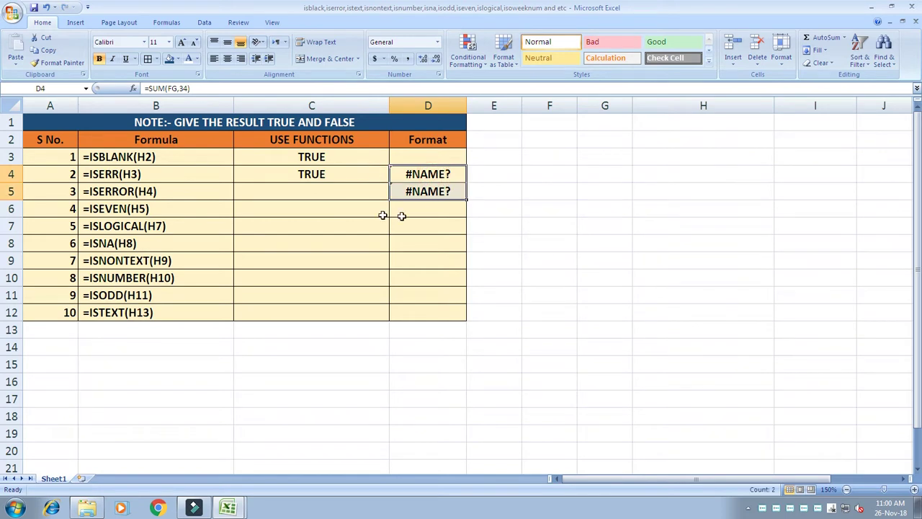
click(359, 195)
text(=)
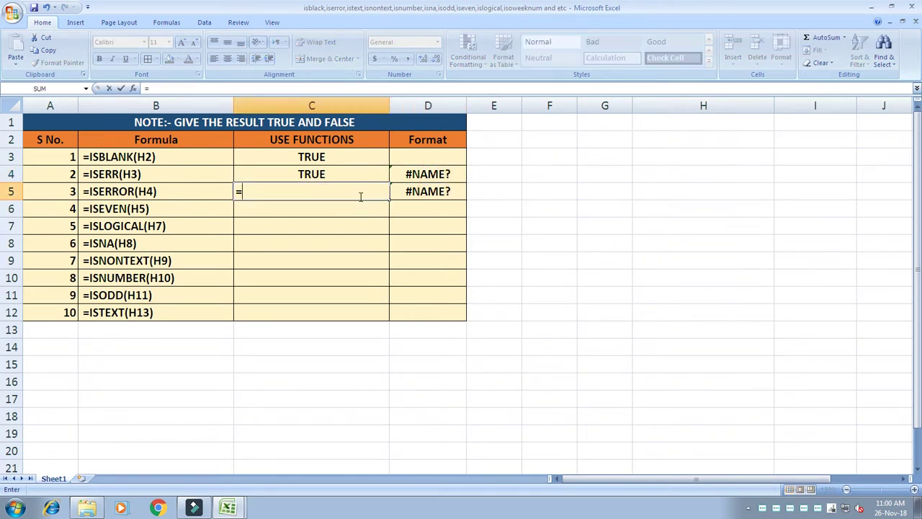
text(ISERROR()
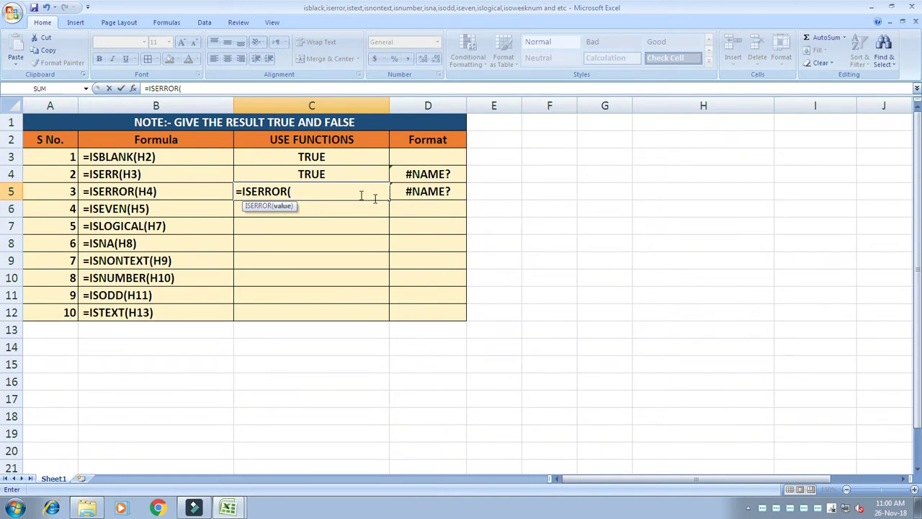
click(439, 191)
text())
key(Return)
key(Up)
Step: Overwrite D5 with a text name so C5 shows FALSE
click(439, 191)
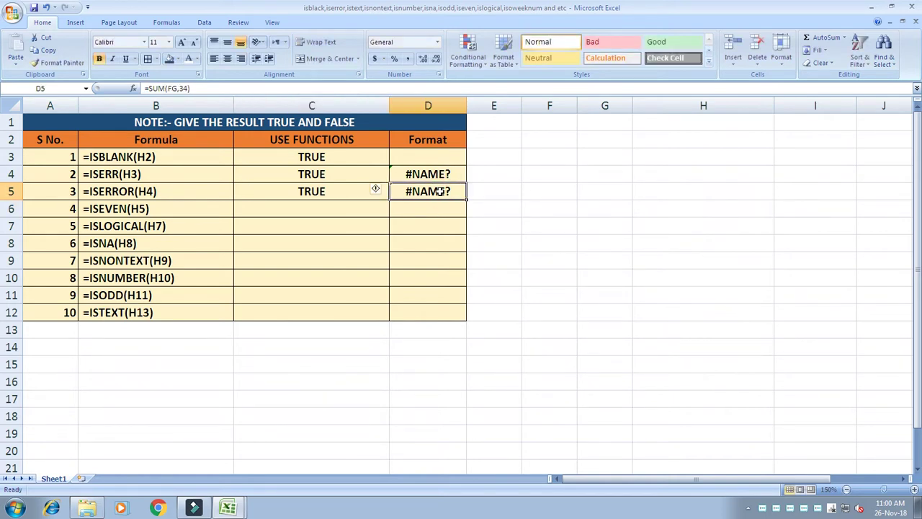
text(SURESH)
key(Return)
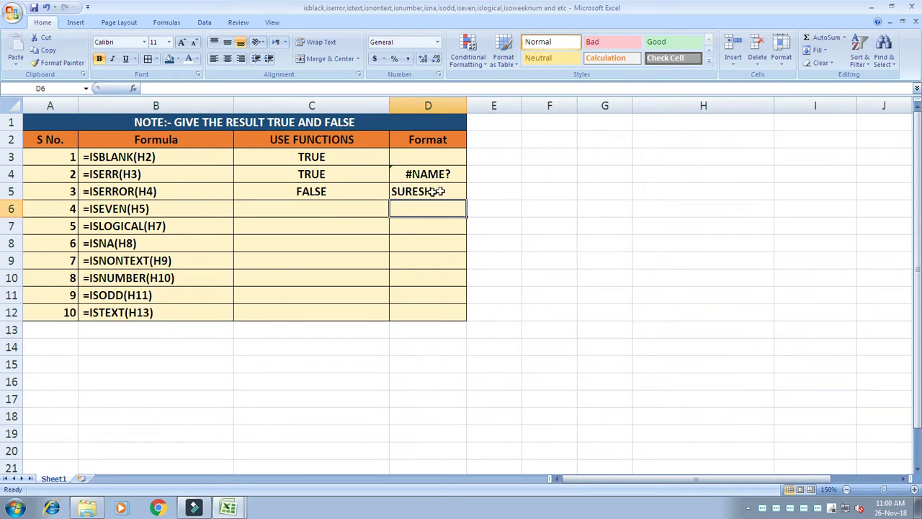
Step: Enter the test number 5 in D6
click(309, 207)
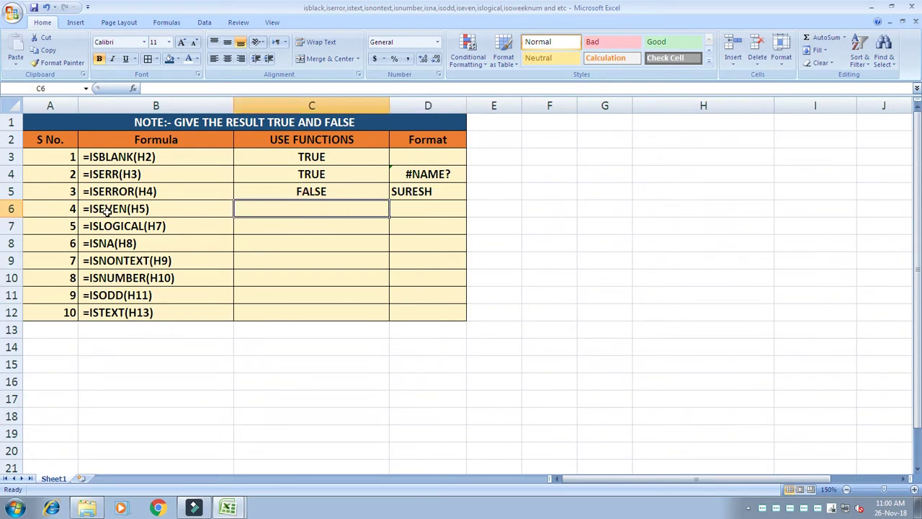
click(405, 206)
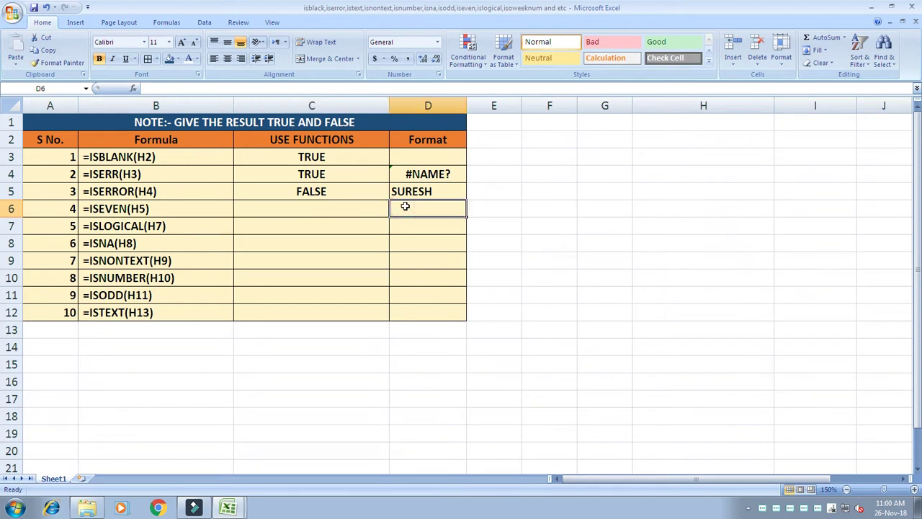
text(5)
key(Left)
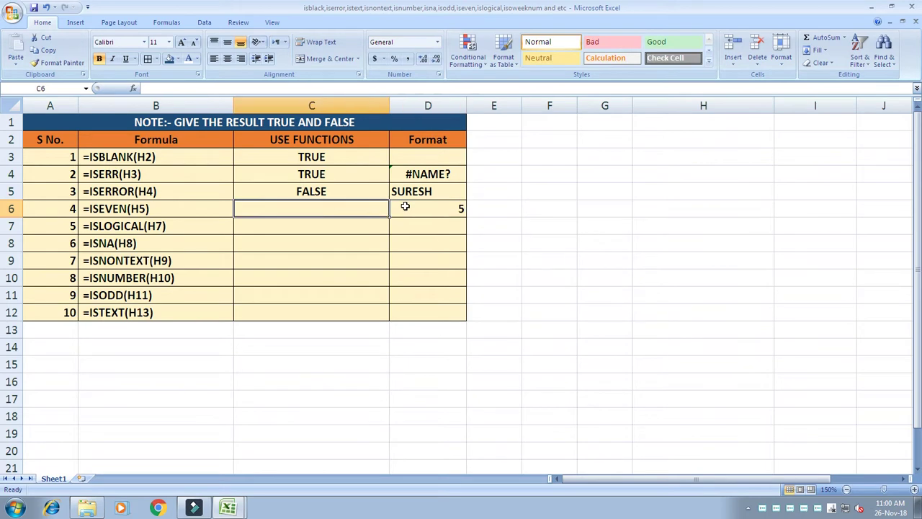
click(405, 206)
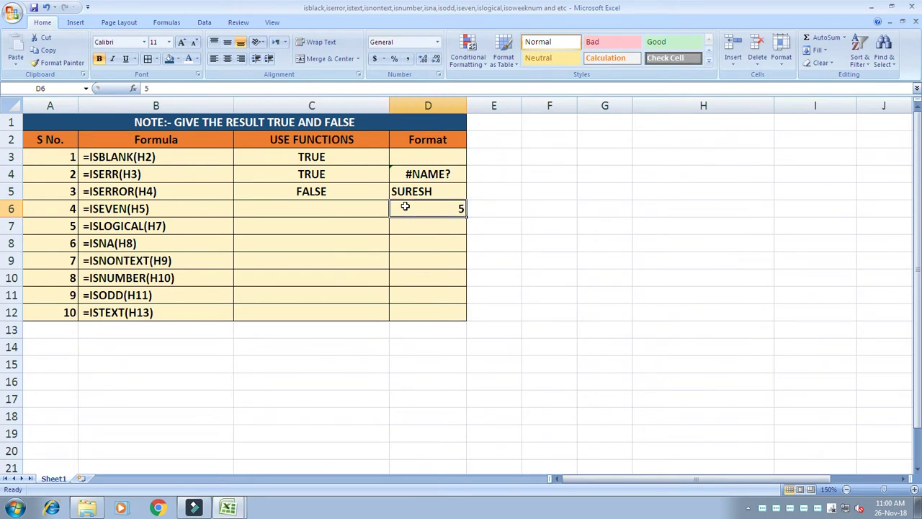
Step: Enter =ISEVEN(D6) in C6 using the autocomplete suggestion
key(Left)
text(=)
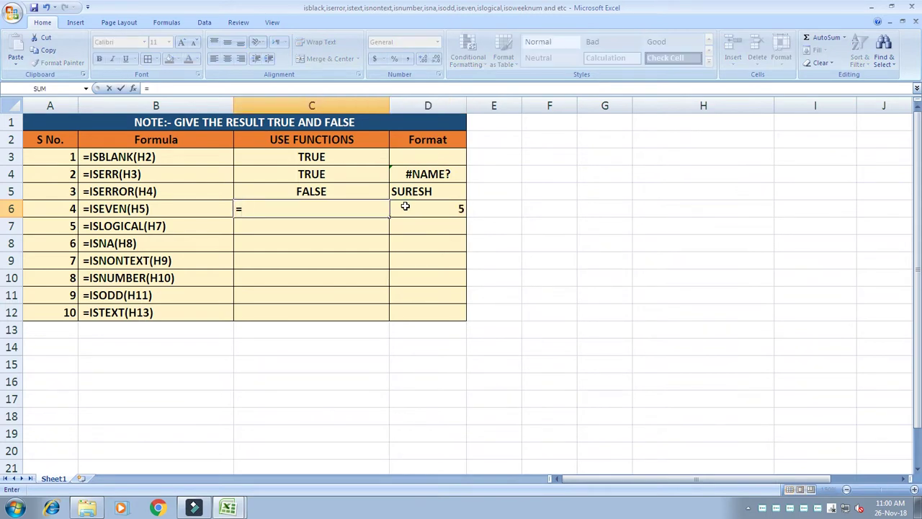
text(ISE)
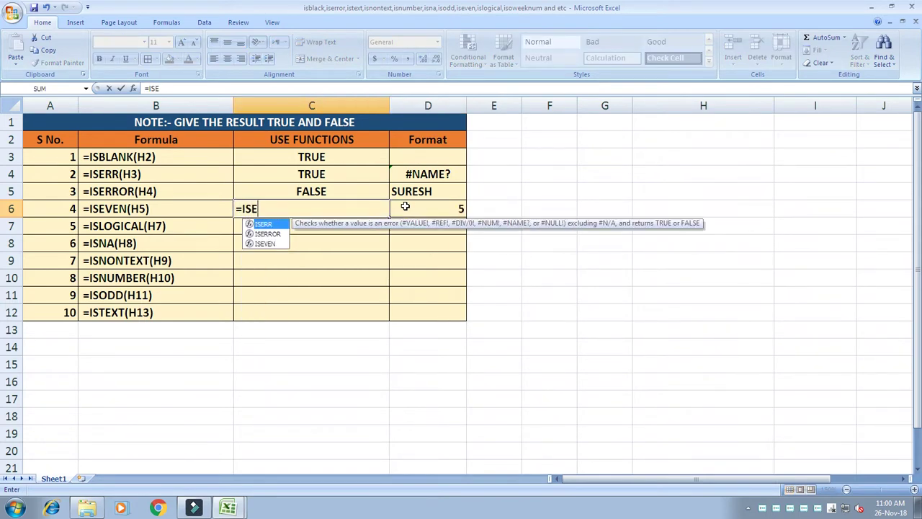
key(Down)
key(Down)
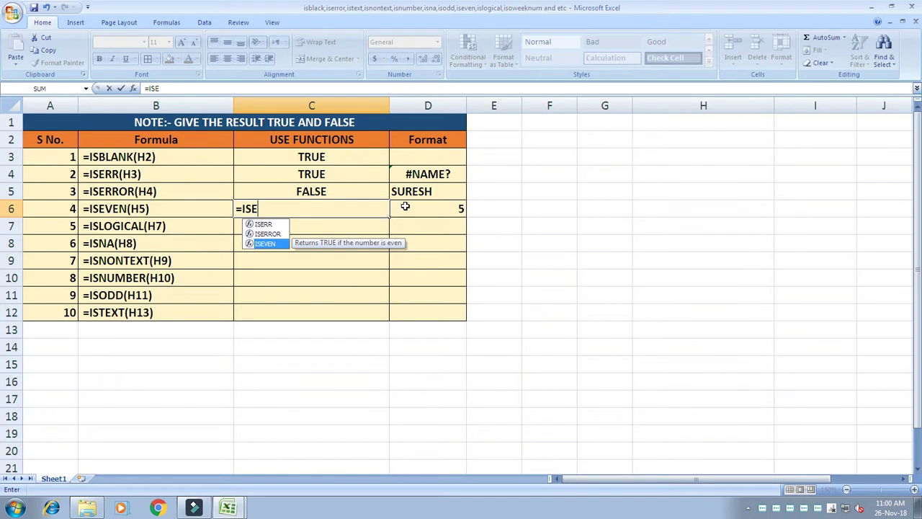
key(Tab)
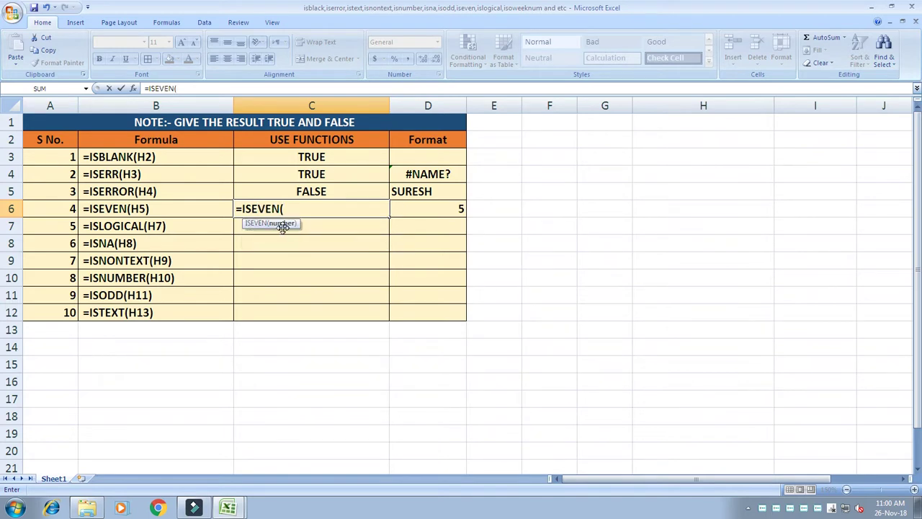
click(464, 208)
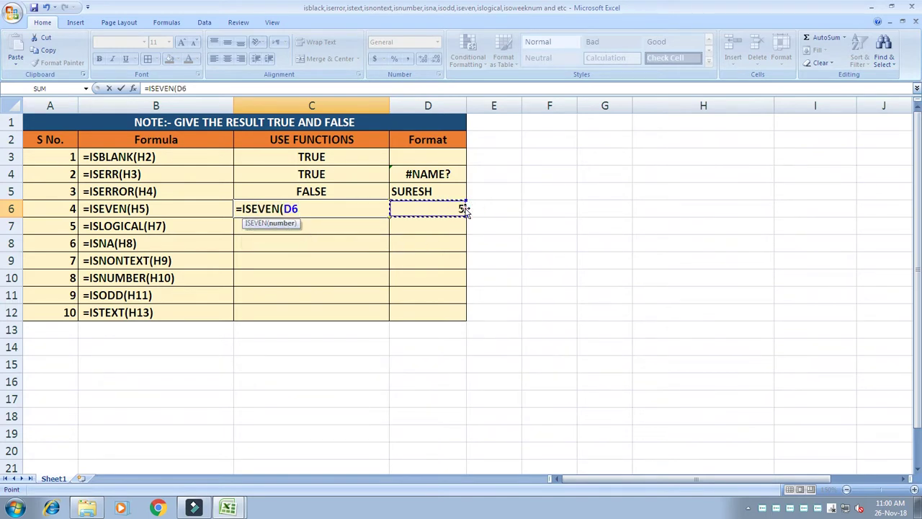
text())
key(Return)
key(Up)
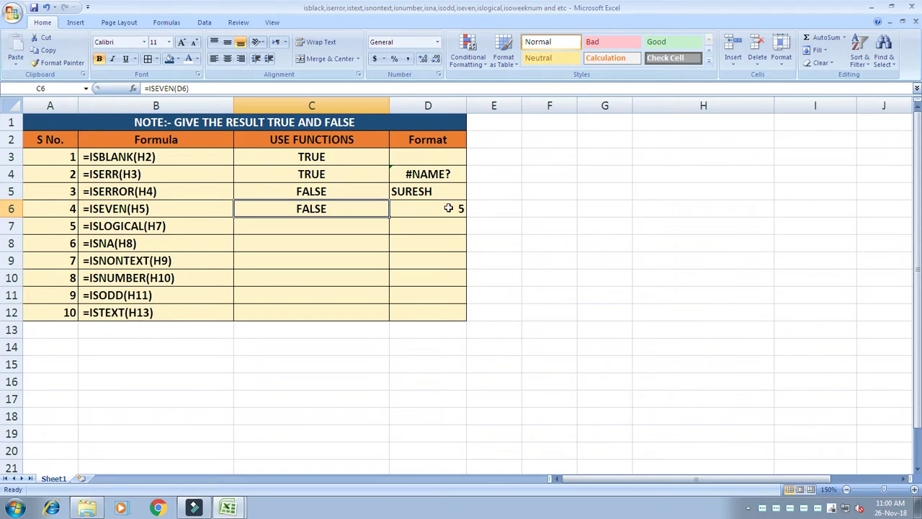
Step: Try the values 2, 4 and 5 in D6 to test the ISEVEN result
click(448, 209)
text(2)
key(Return)
click(448, 208)
text(4)
key(Return)
click(448, 208)
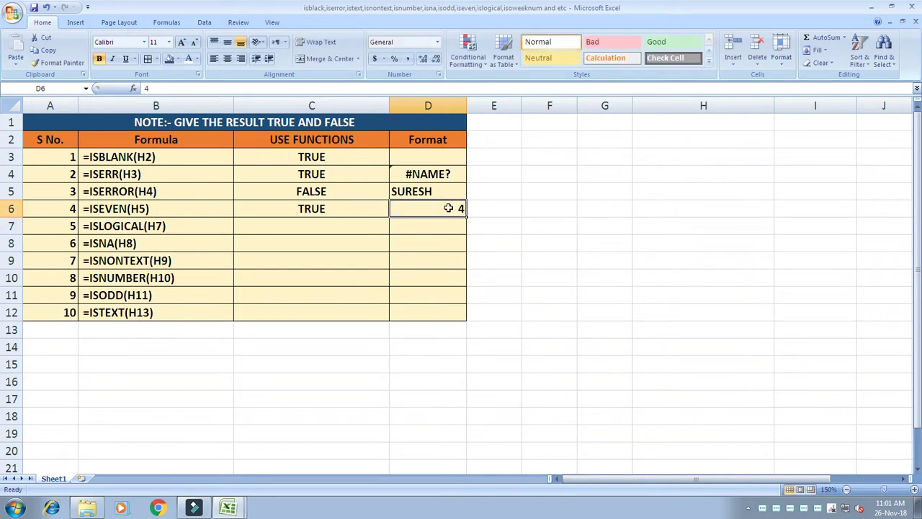
text(5)
key(Return)
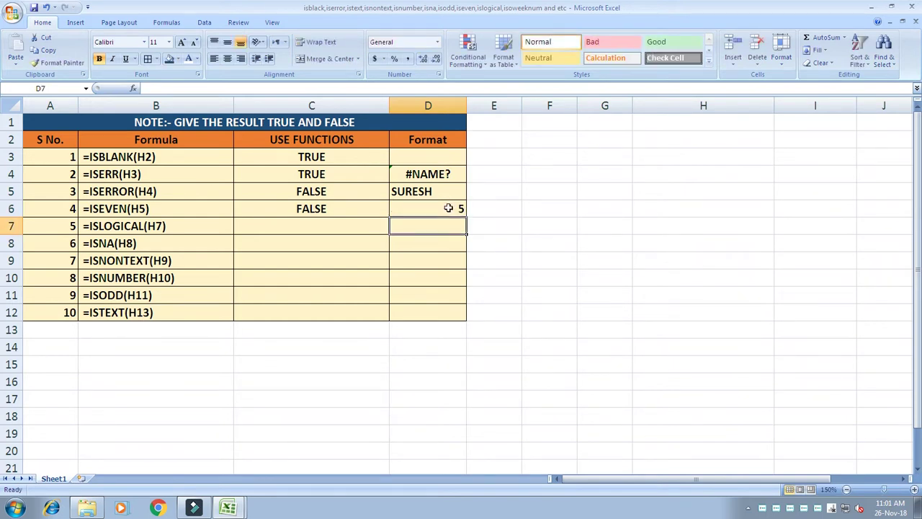
click(448, 208)
Step: Set D6 to 7, then enter the comparison =50>60 in D7
text(7)
key(Return)
text(=)
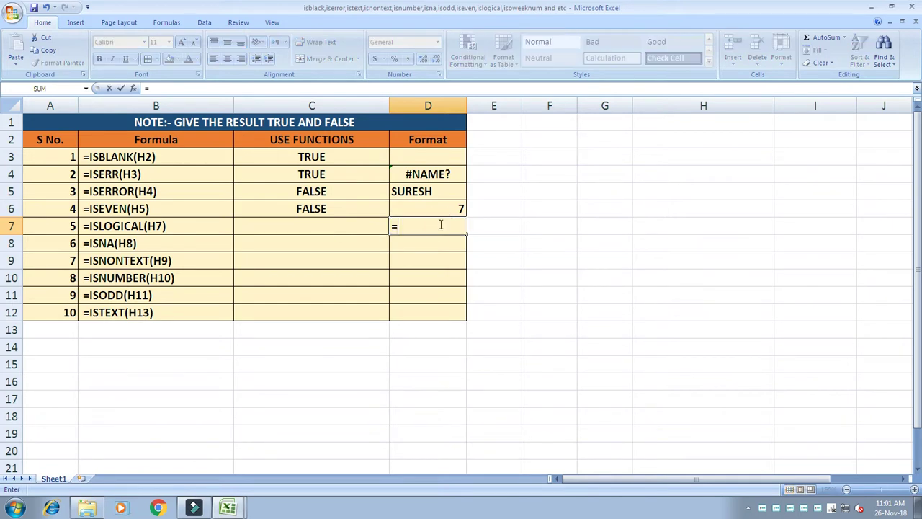
text(50>)
text(60)
key(Return)
click(439, 225)
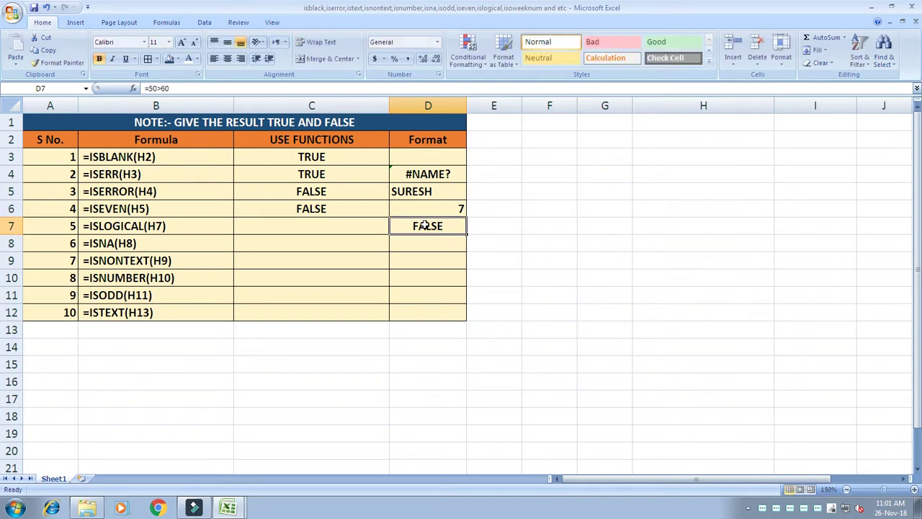
double_click(425, 226)
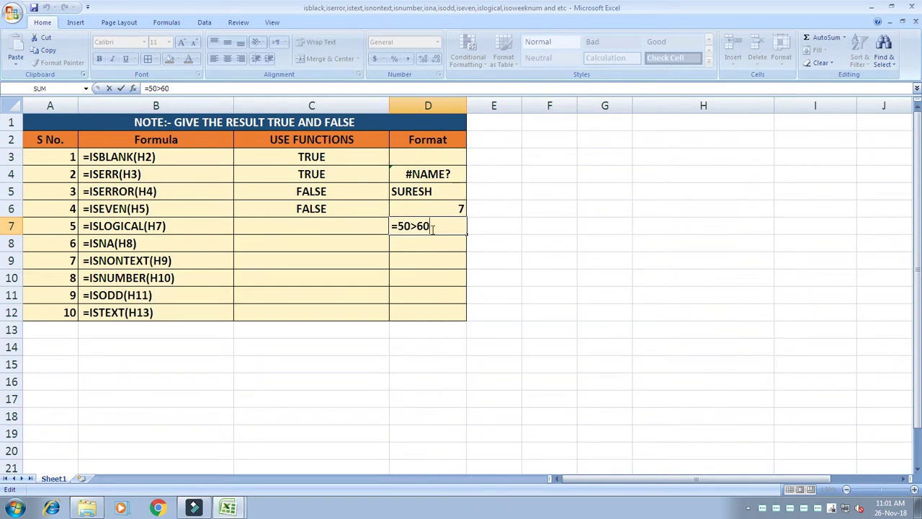
key(ctrl+Return)
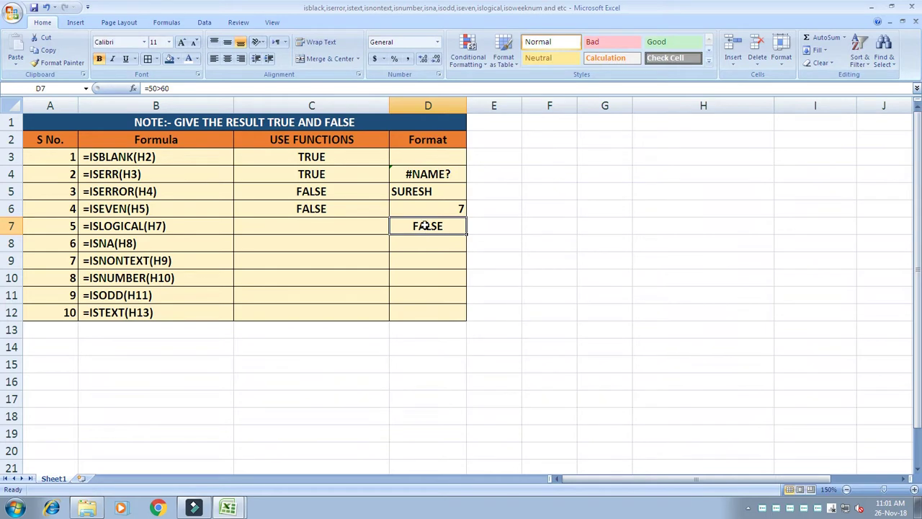
Step: Enter =ISLOGICAL(D7) in C7, returning TRUE for D7's FALSE result
click(343, 227)
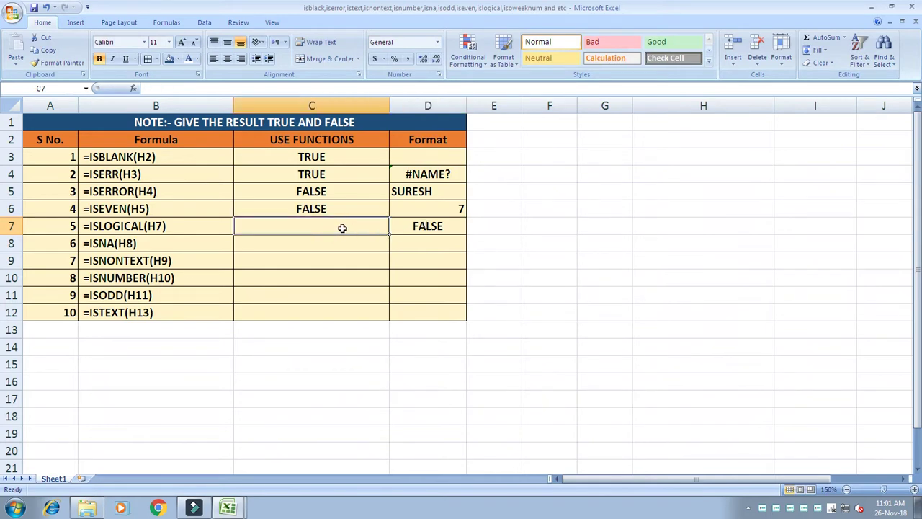
text(=ISLO)
key(Tab)
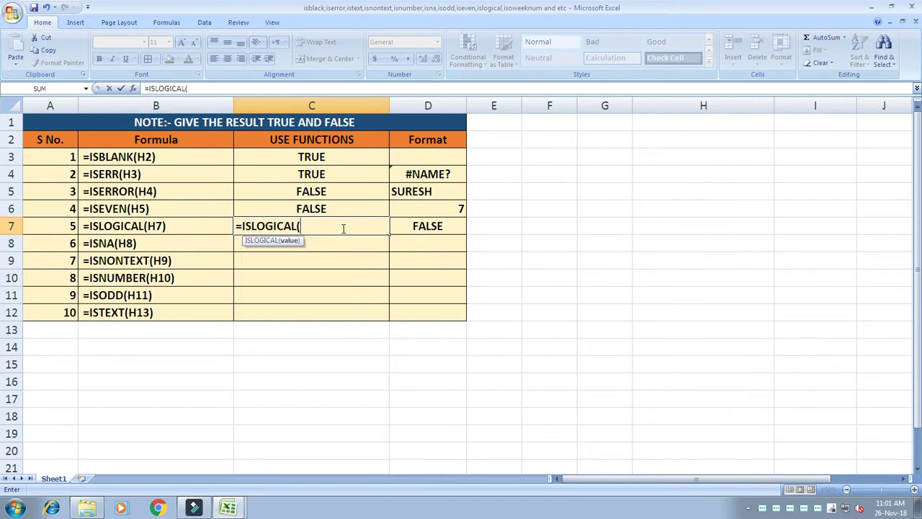
click(420, 228)
text())
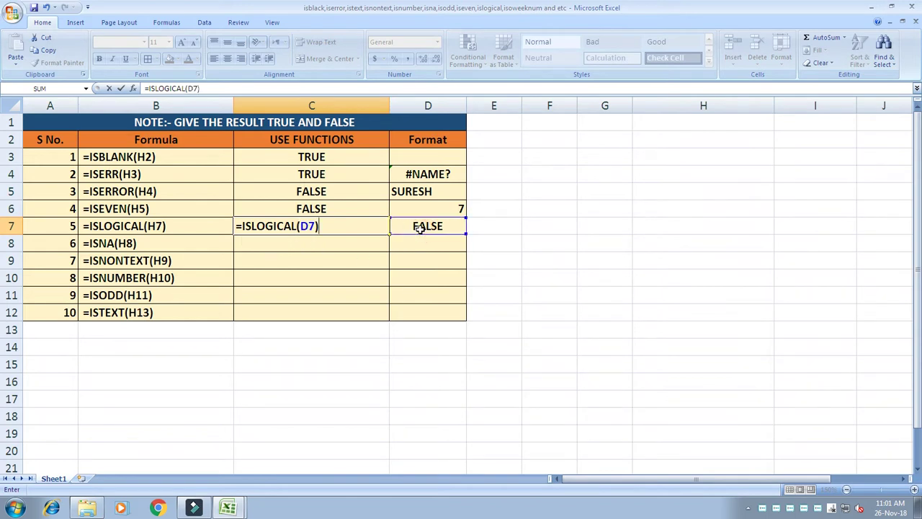
key(Return)
key(Up)
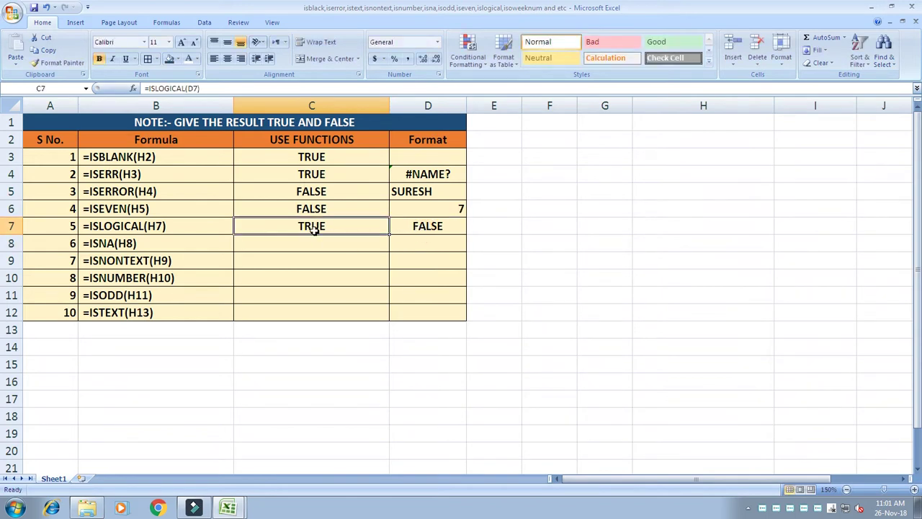
Step: Replace D7 with =20+25 so it yields 45 and C7 shows FALSE
click(428, 227)
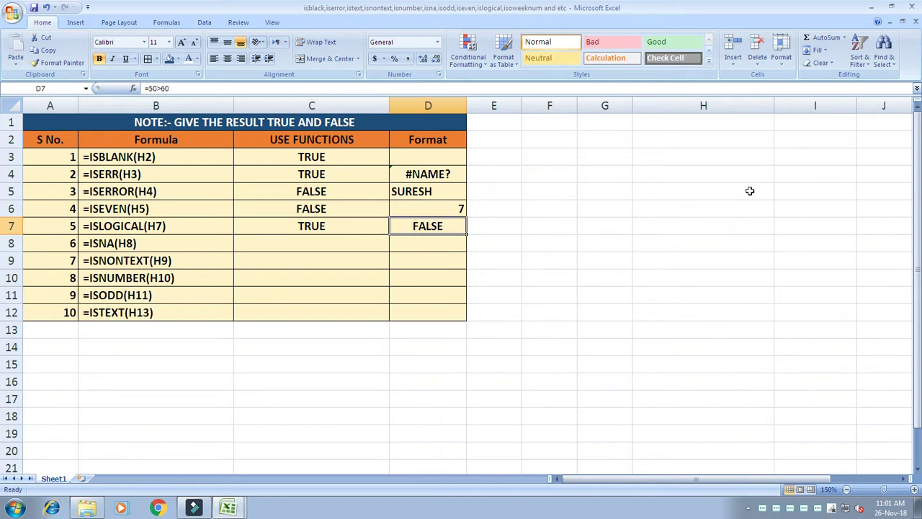
text(=20+2)
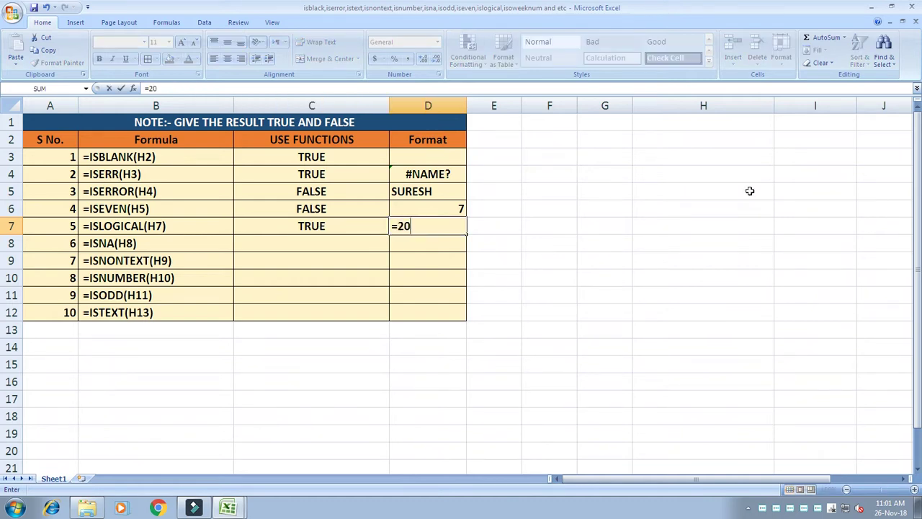
text(5)
key(Return)
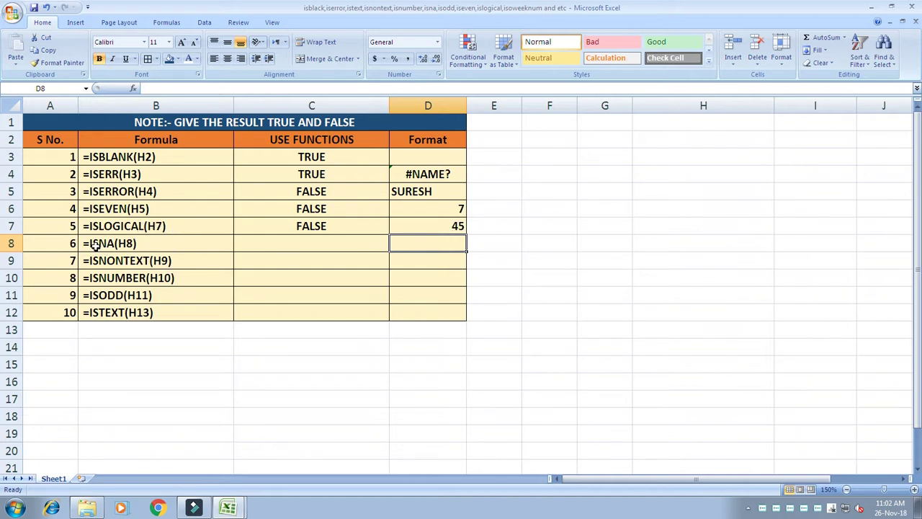
Step: Enter =NA() in D8 so it shows #N/A
click(439, 248)
text(=NA()
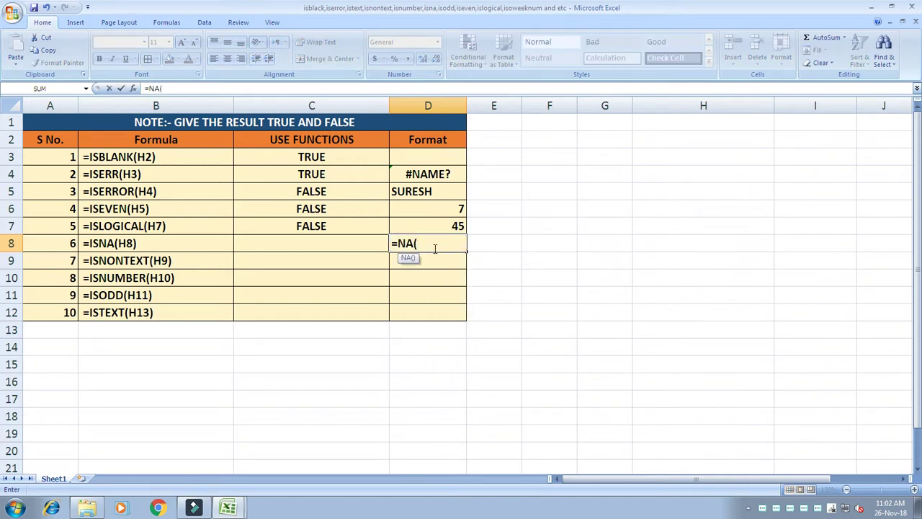
key(Return)
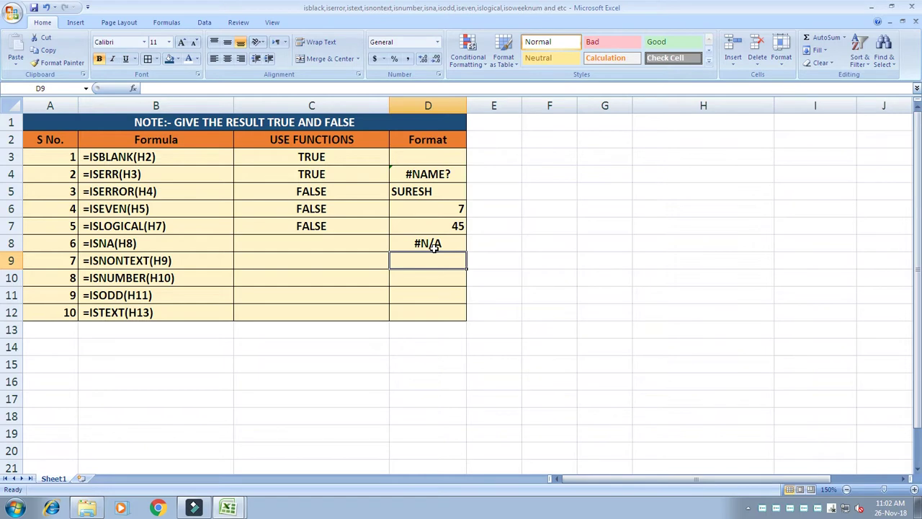
Step: Type =ISNA(D8) into C8 to test D8's error
key(Up)
key(Left)
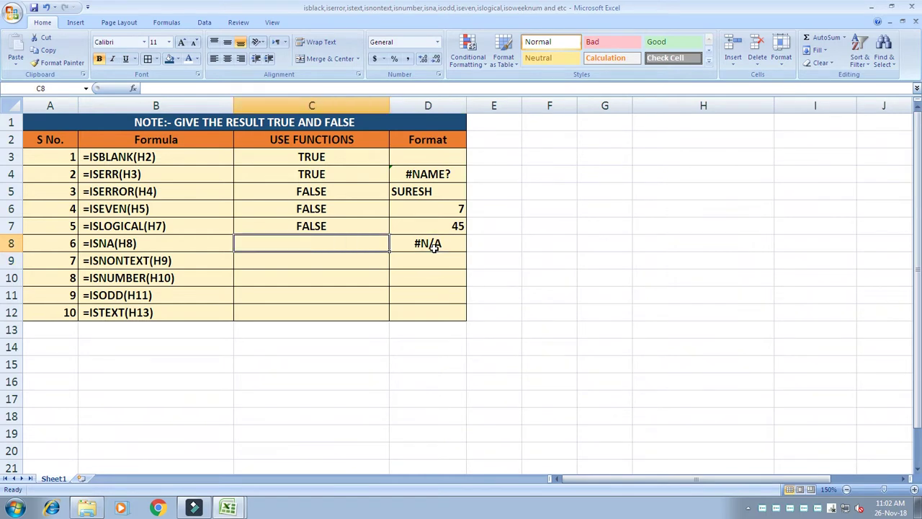
text(=IS)
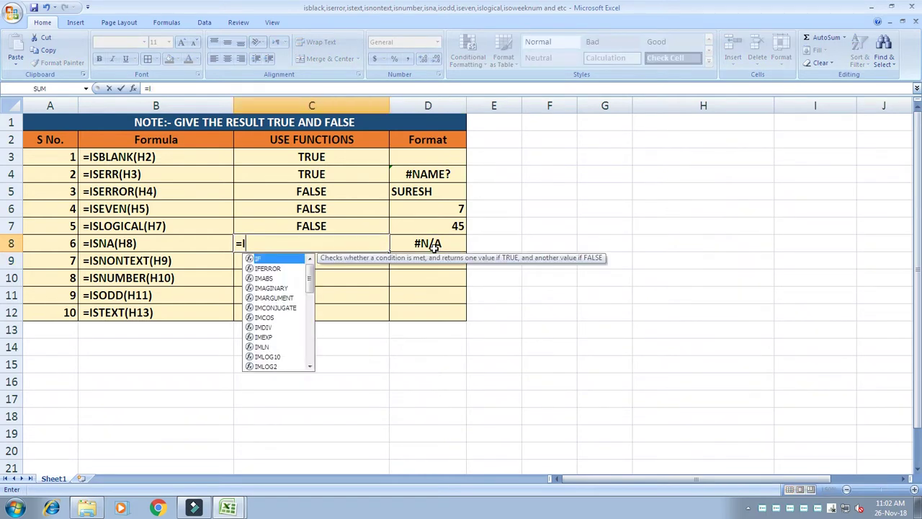
text(NA)
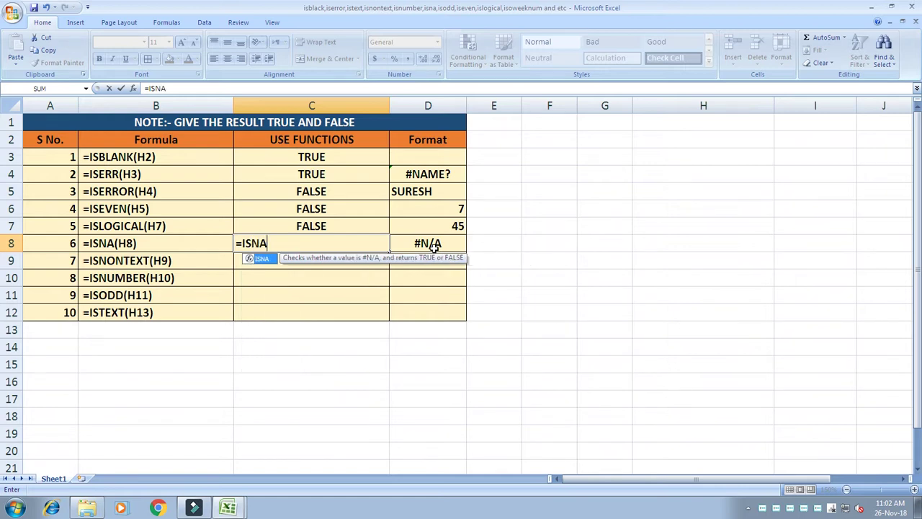
text(()
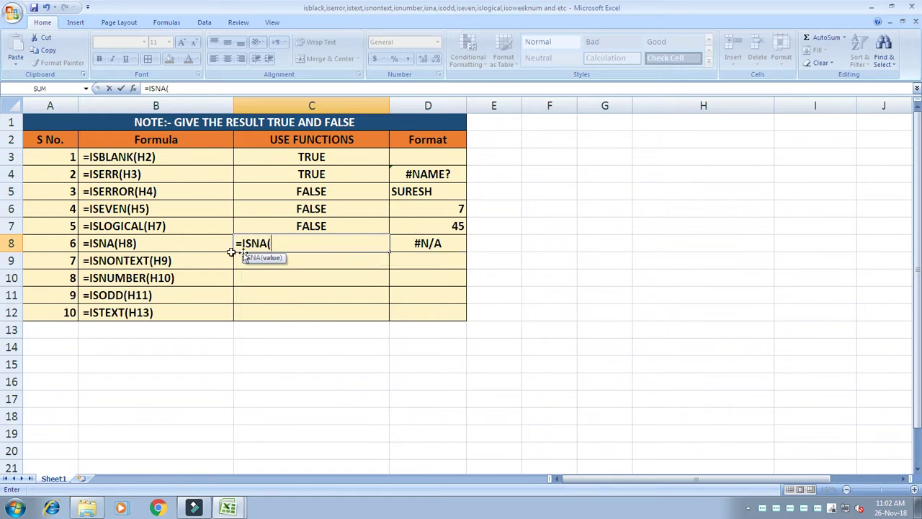
click(415, 243)
text())
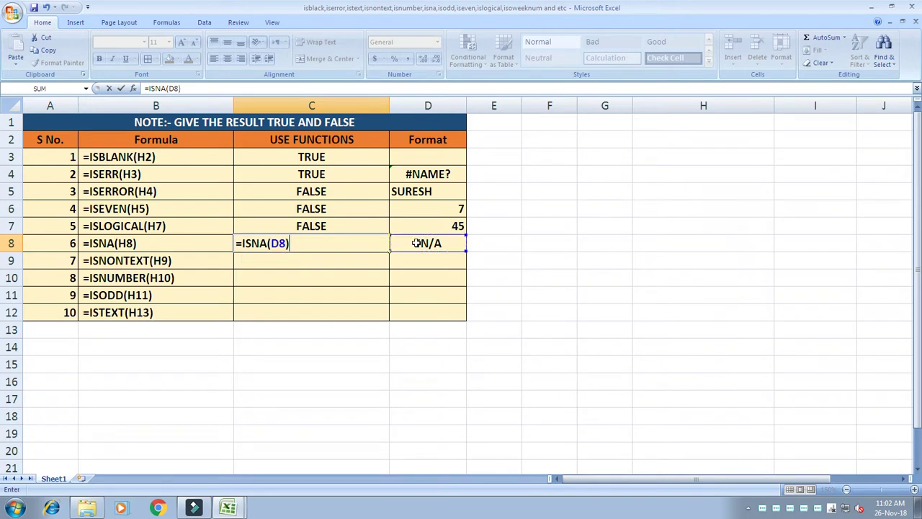
key(Return)
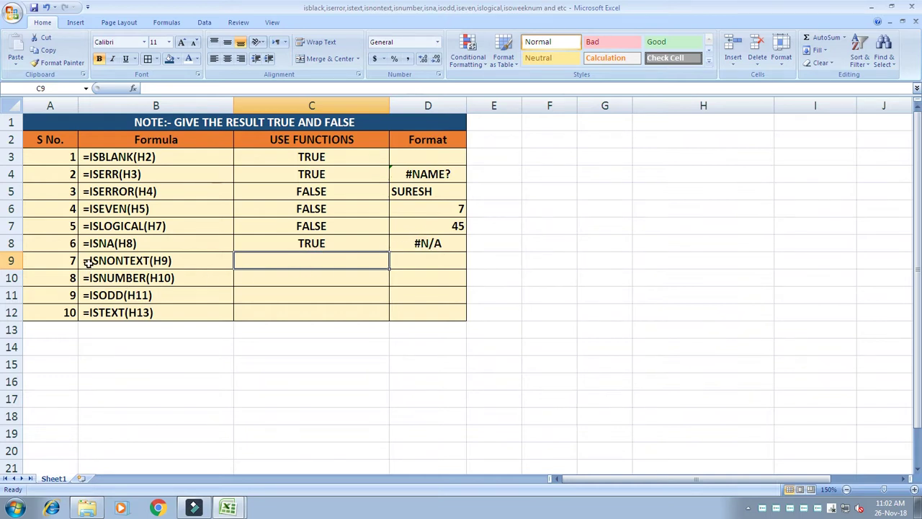
Step: Enter 5 in D9 and =ISNONTEXT(D9) in C9
click(415, 262)
text(5)
key(Return)
click(414, 262)
key(Left)
text(=ISNON)
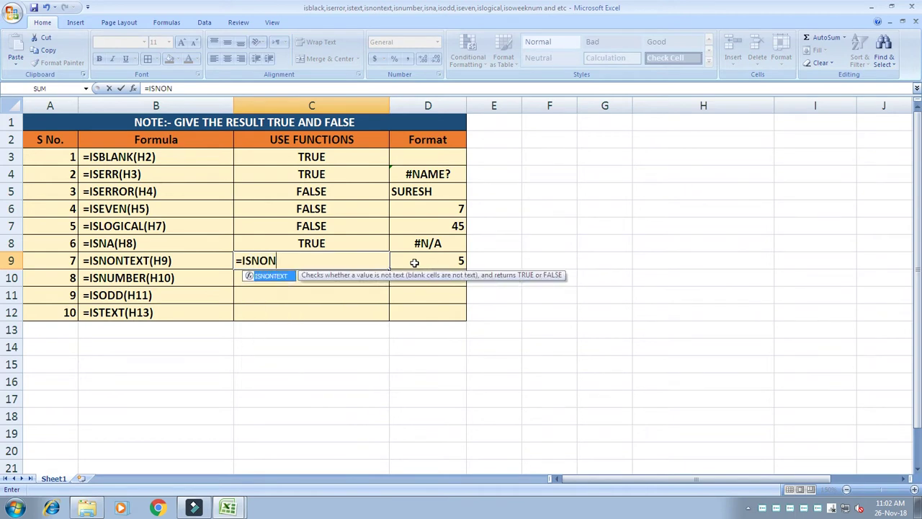
key(Tab)
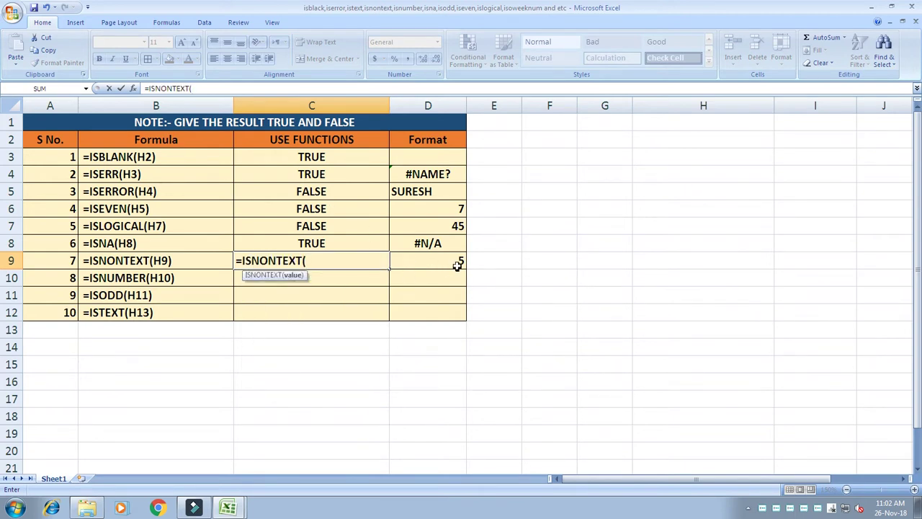
click(419, 261)
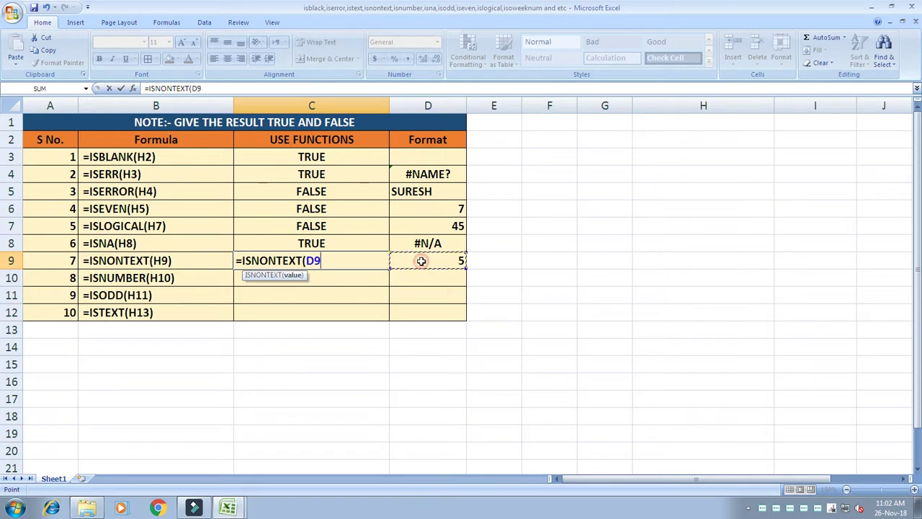
key(Return)
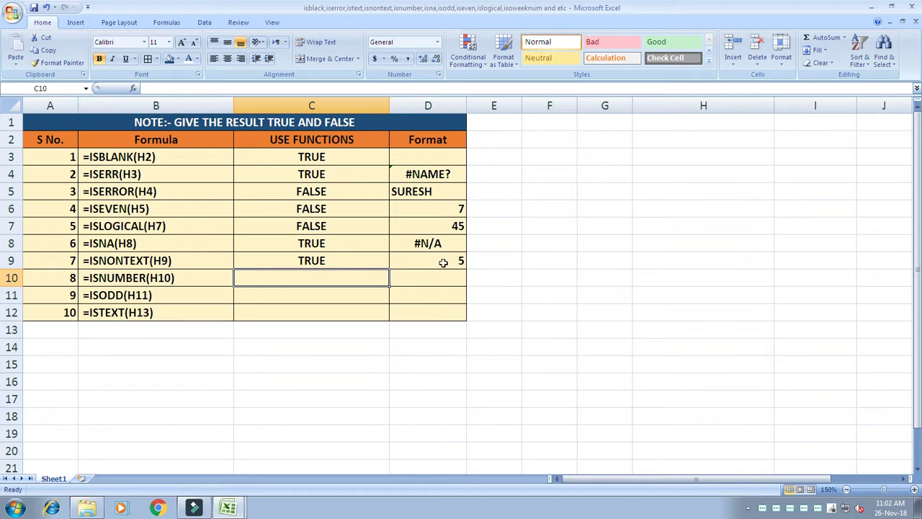
Step: Test C9 with a text entry in D9 (FALSE), then set D9 to 6
click(443, 263)
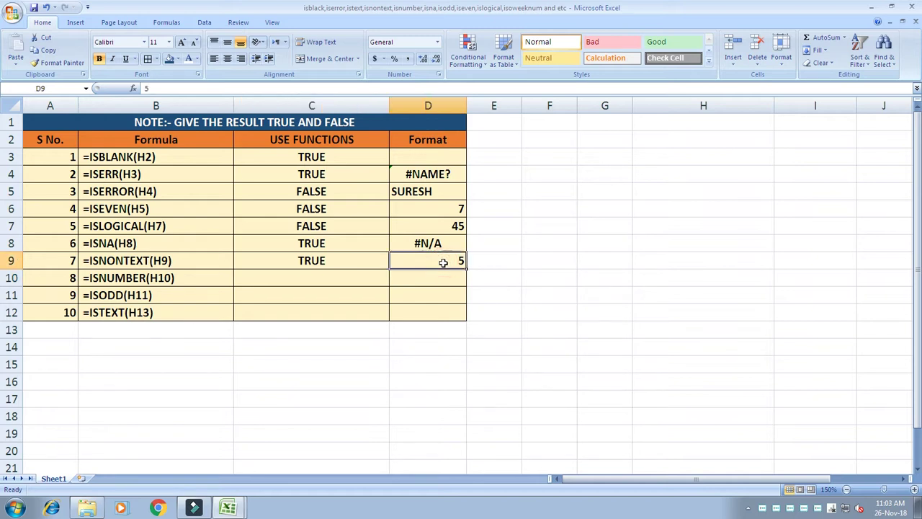
text(RAM)
key(Return)
click(443, 263)
key(Left)
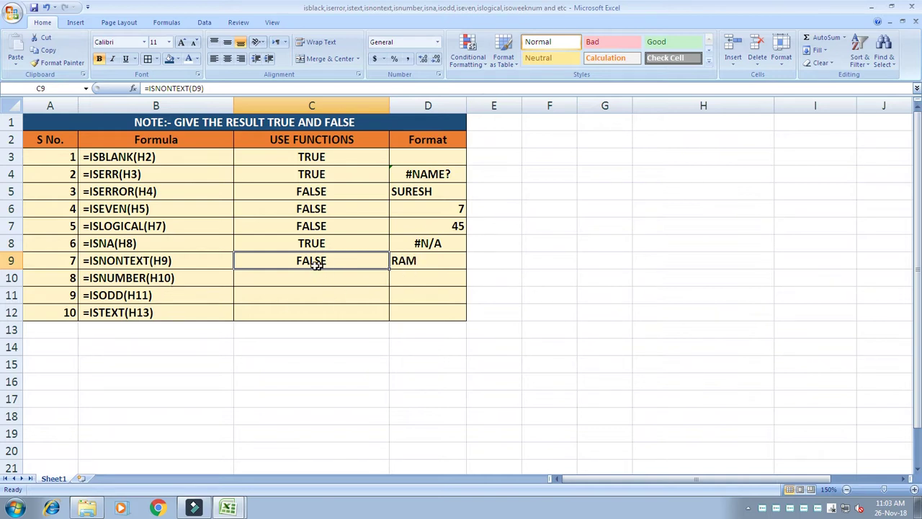
click(402, 258)
text(6)
key(Return)
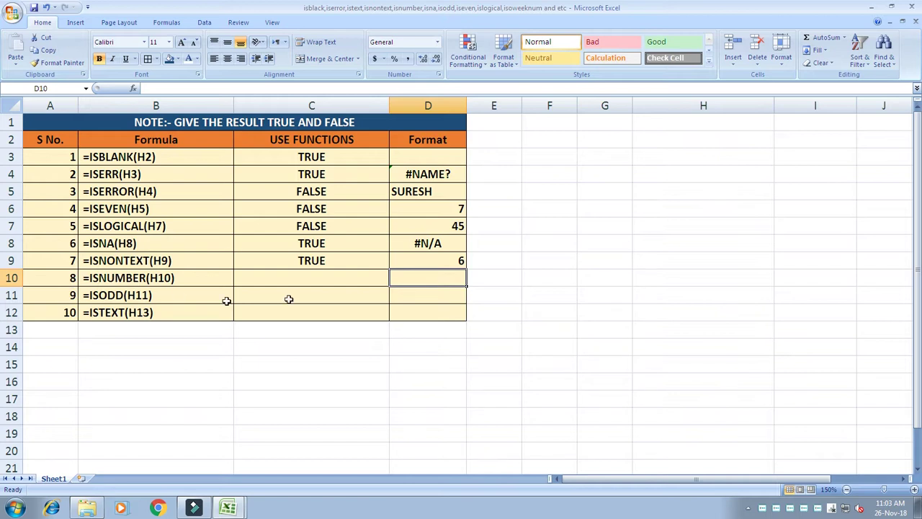
Step: Enter a text test value in D10
click(334, 277)
click(441, 281)
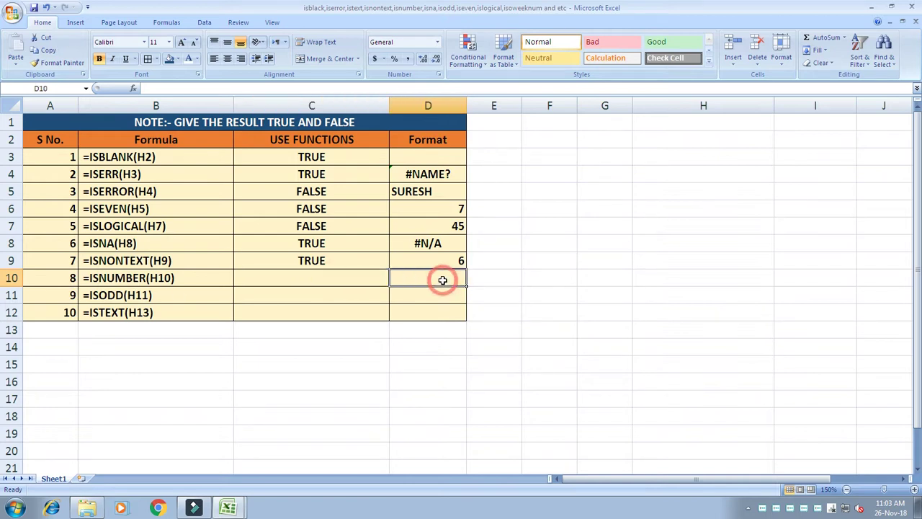
text(RAM)
key(Return)
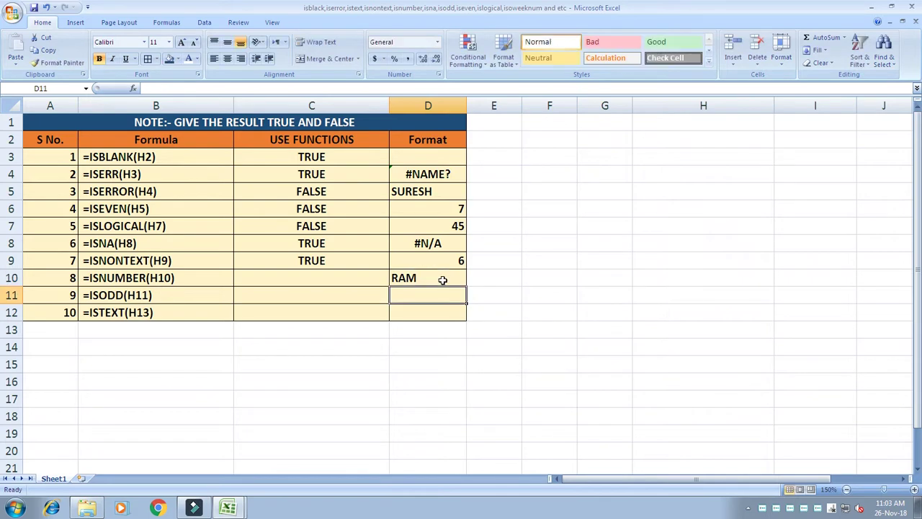
Step: Enter =ISNUMBER(D10) in C10, returning FALSE for the text
key(Left)
key(Up)
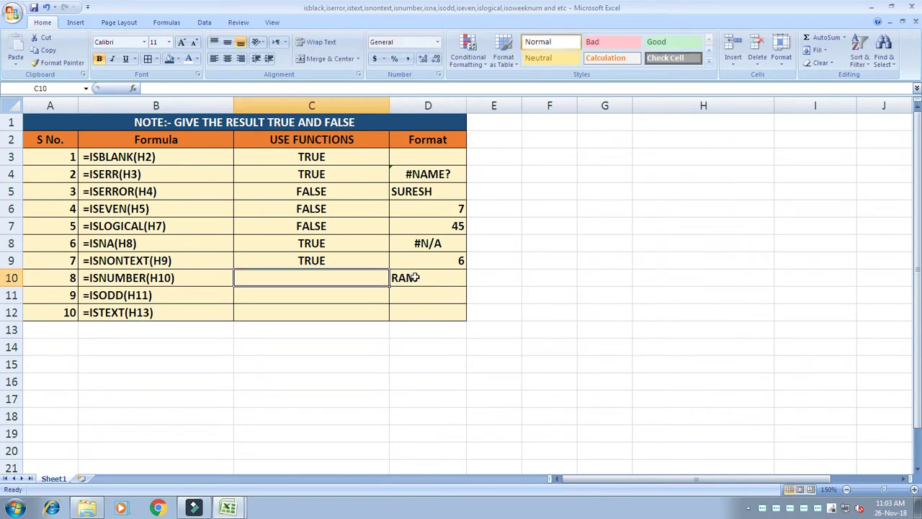
text(=)
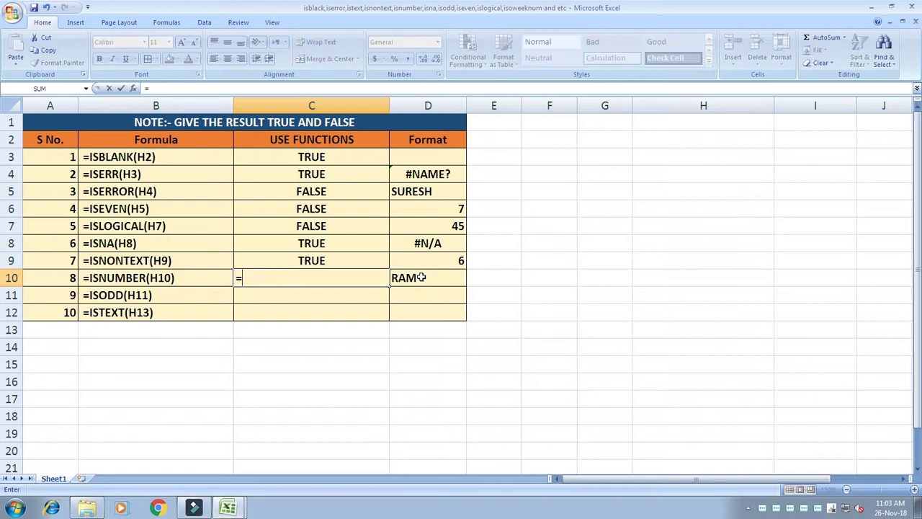
text(ISNUM)
key(Tab)
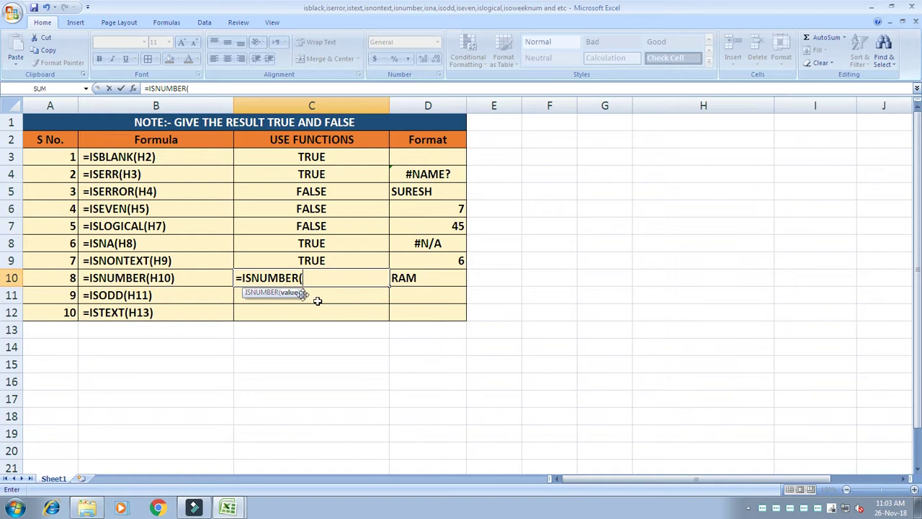
click(405, 277)
text())
key(Return)
key(Up)
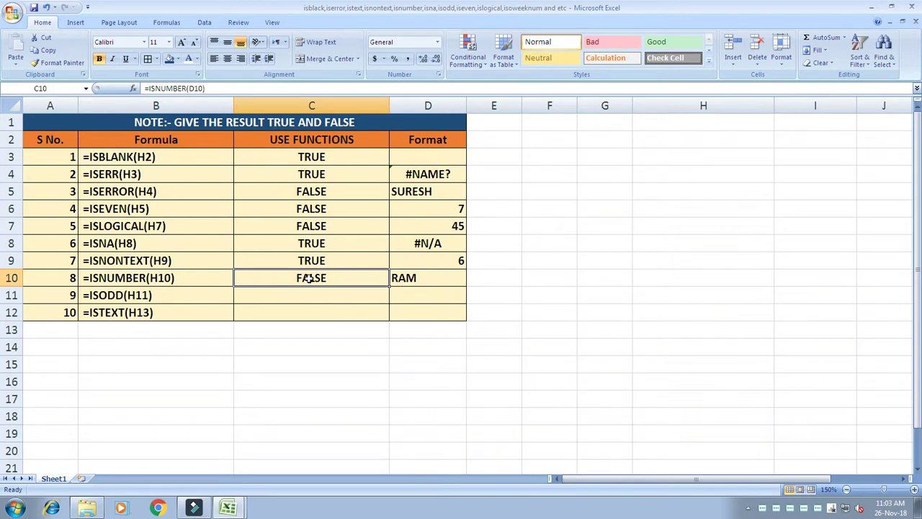
Step: Change D10 to 6 and then to 8
click(404, 279)
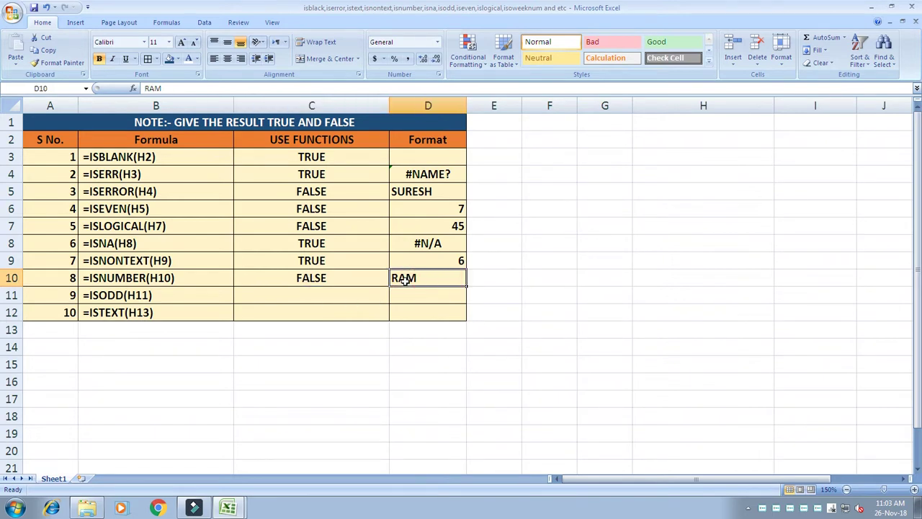
text(6)
key(Return)
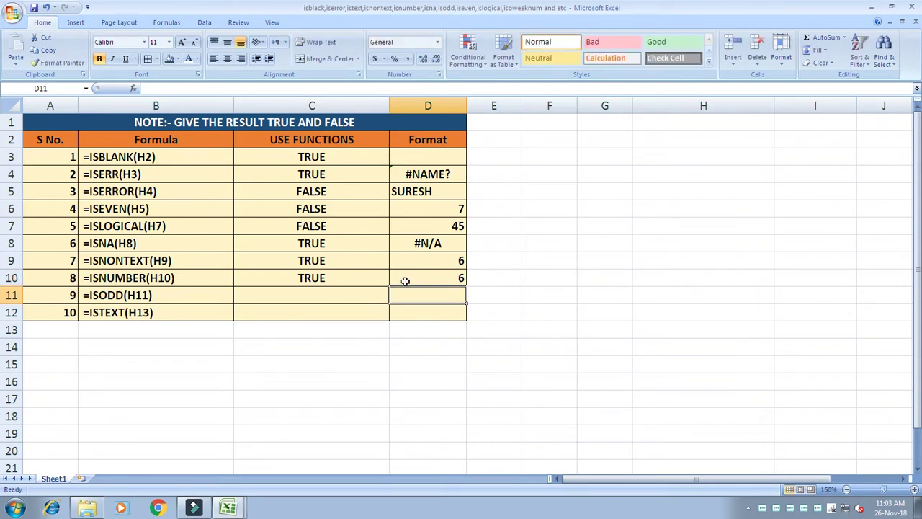
click(456, 278)
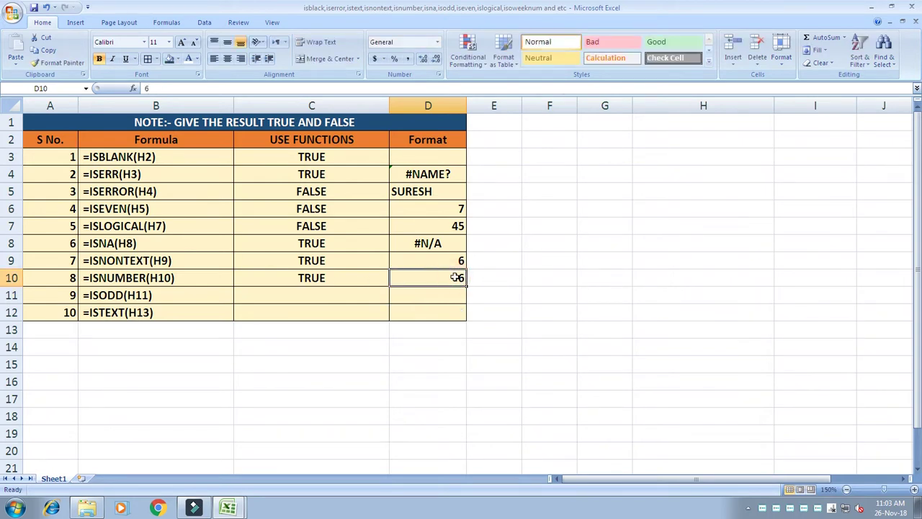
text(8)
key(Return)
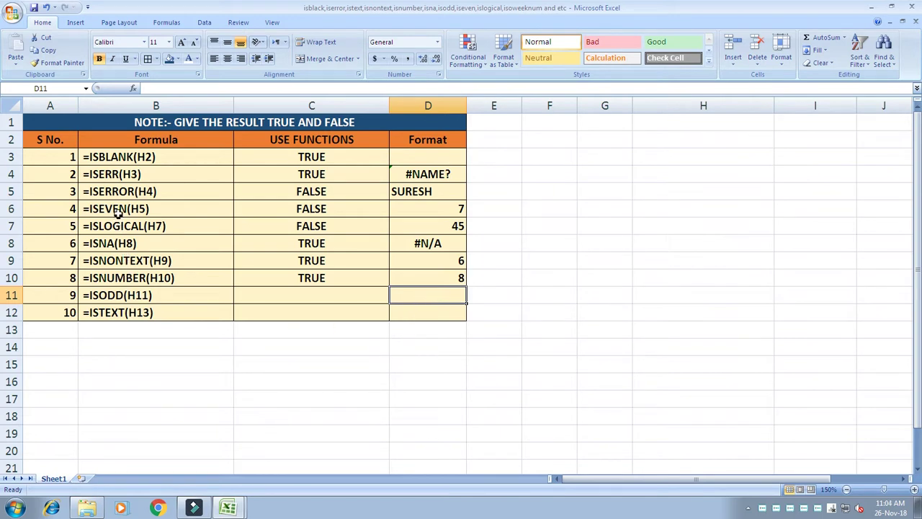
Step: Enter the test value 3 in D11
click(309, 291)
click(408, 299)
text(3)
key(Return)
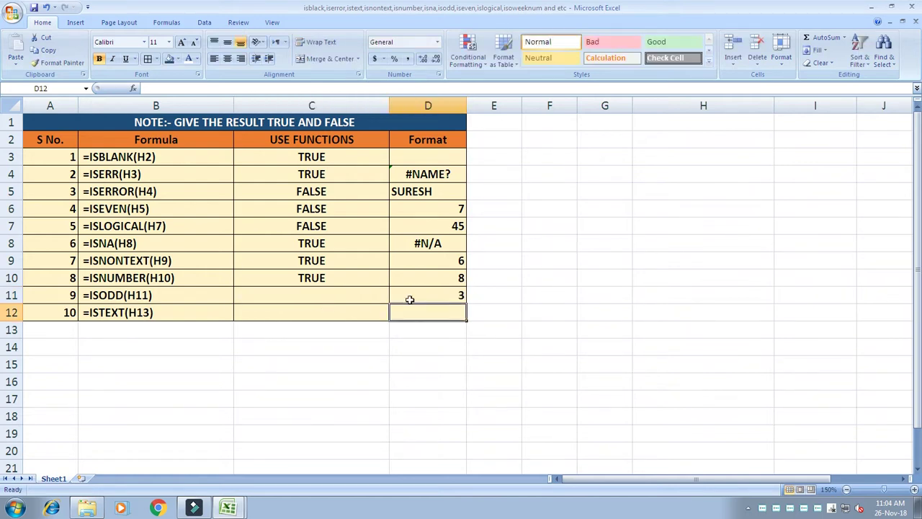
key(Left)
key(Up)
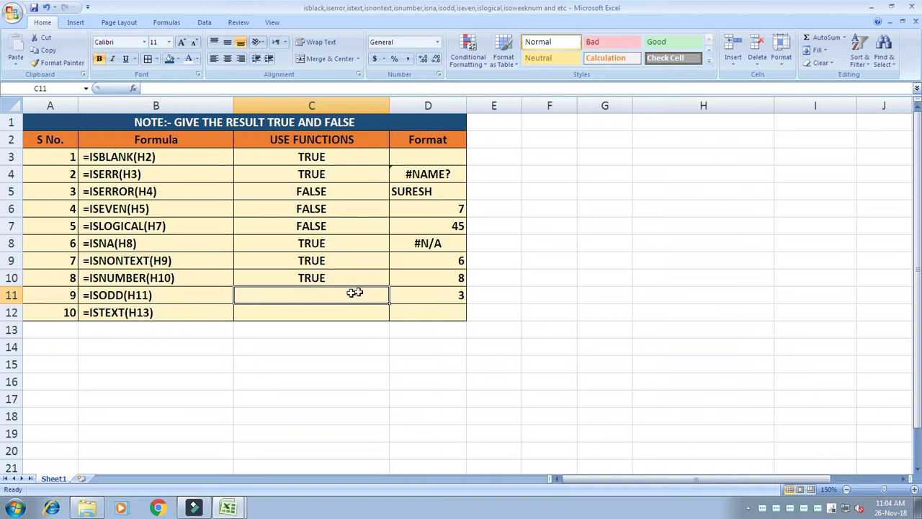
Step: Try typing the ISODD formula in C11, then clear it after it returns #NAME?
text(=)
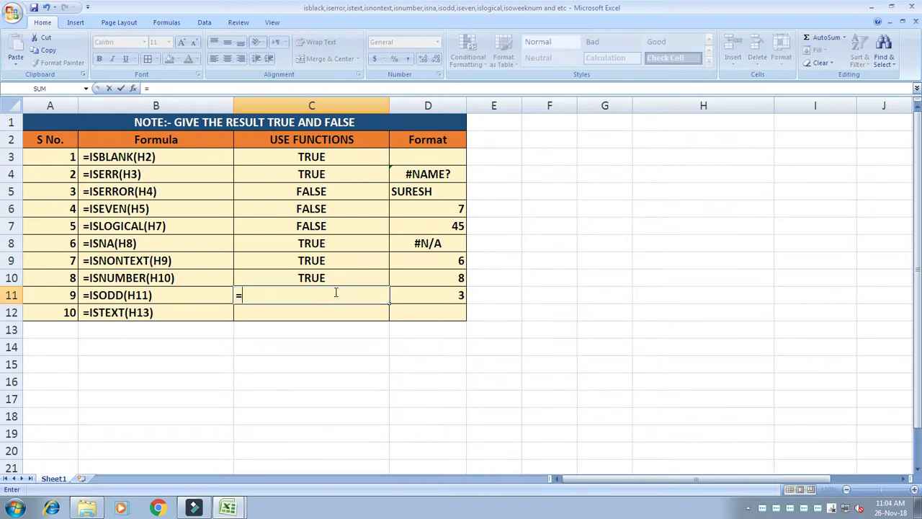
text(ISOF)
key(Tab)
click(335, 292)
key(Delete)
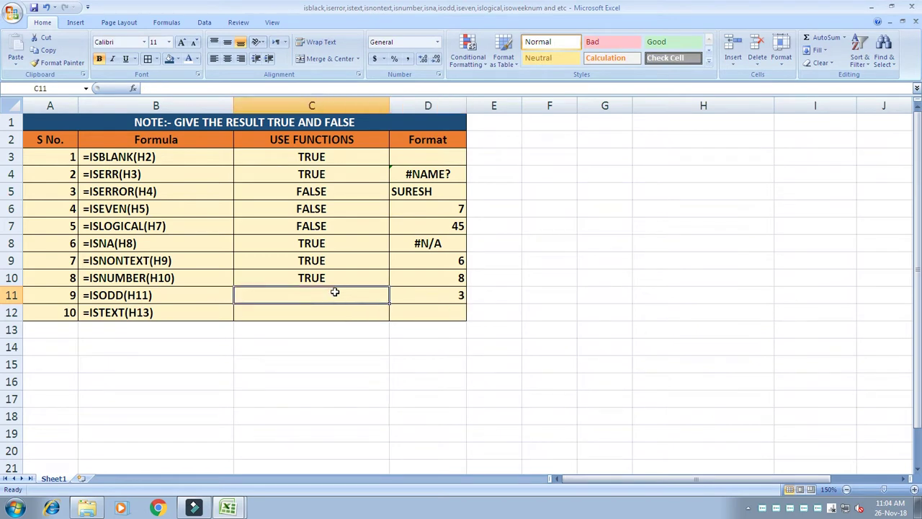
text(=USIF)
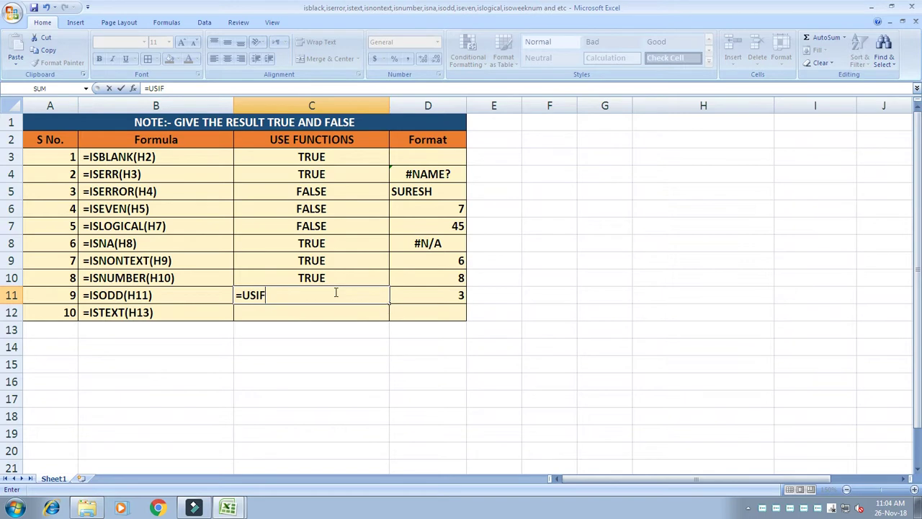
key(BackSpace)
key(BackSpace)
text(I)
text(USO)
key(BackSpace)
key(BackSpace)
key(BackSpace)
text(S)
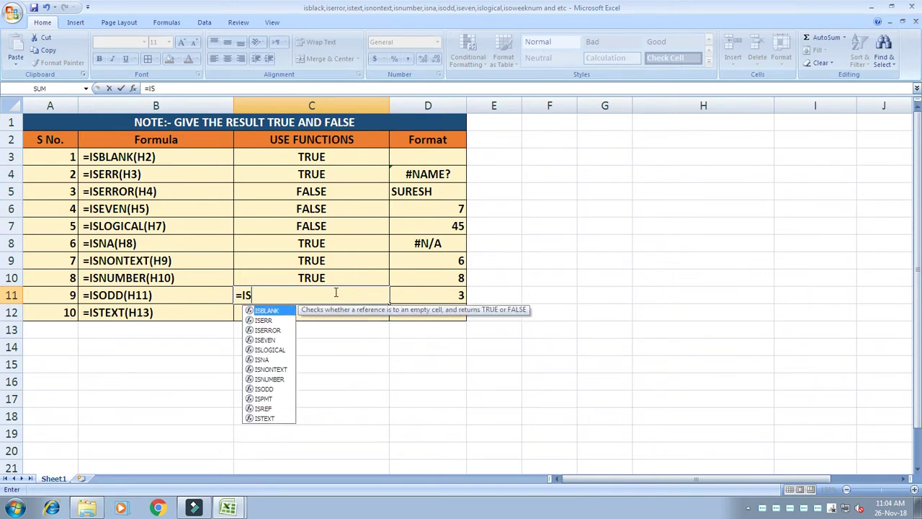
text(OF)
key(Tab)
click(335, 294)
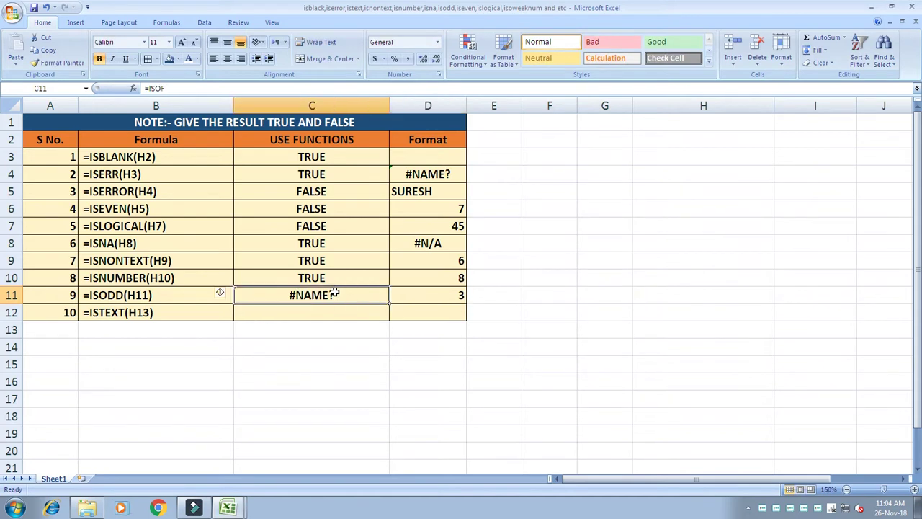
key(Delete)
Step: Enter =ISODD(D11) in C11 via autocomplete, returning TRUE for 3
text(=ISO)
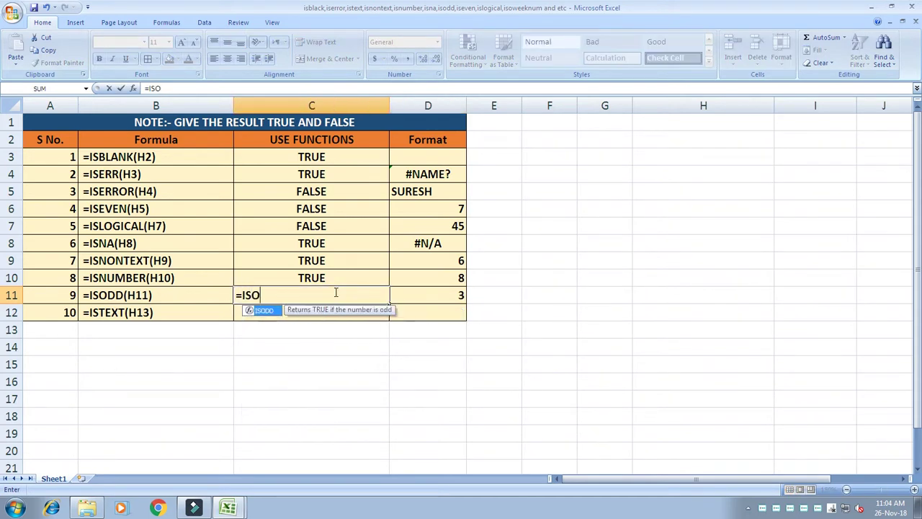
key(Tab)
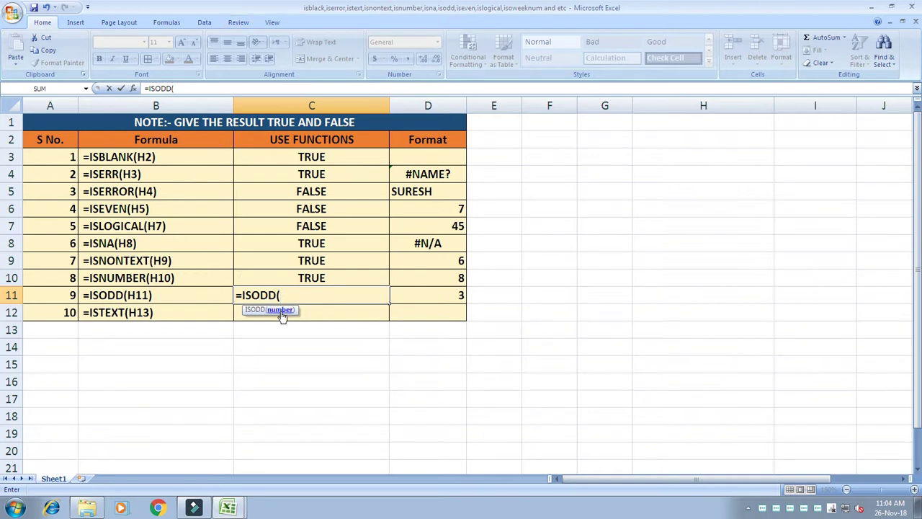
click(428, 295)
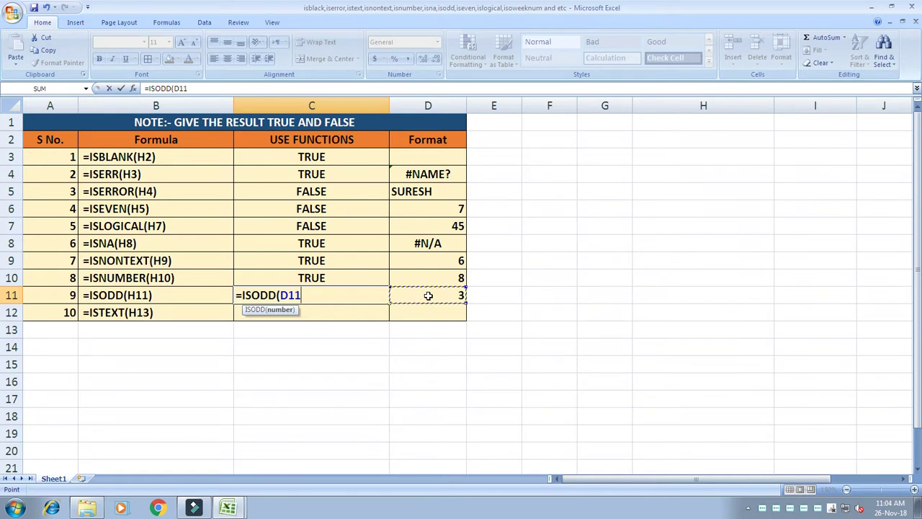
text())
key(Return)
key(Up)
key(Up)
key(Down)
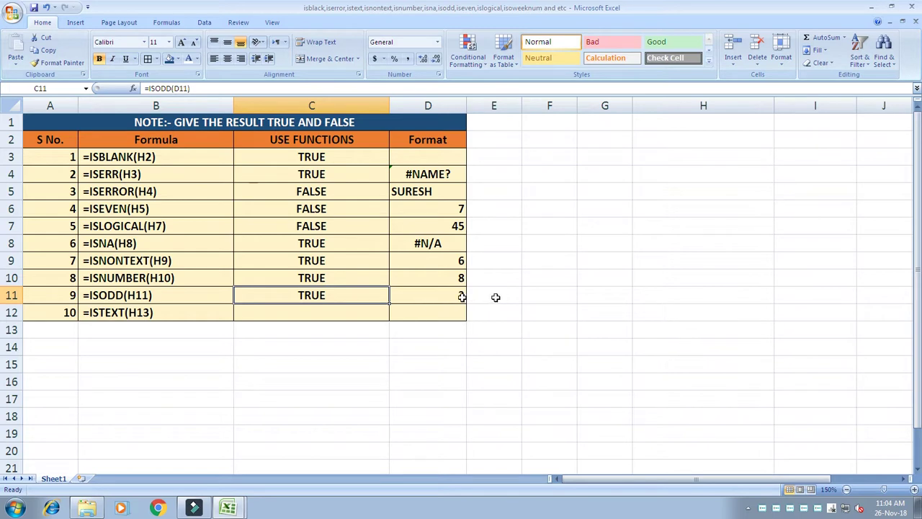
Step: Change D11 to 4 so ISODD returns FALSE
click(450, 296)
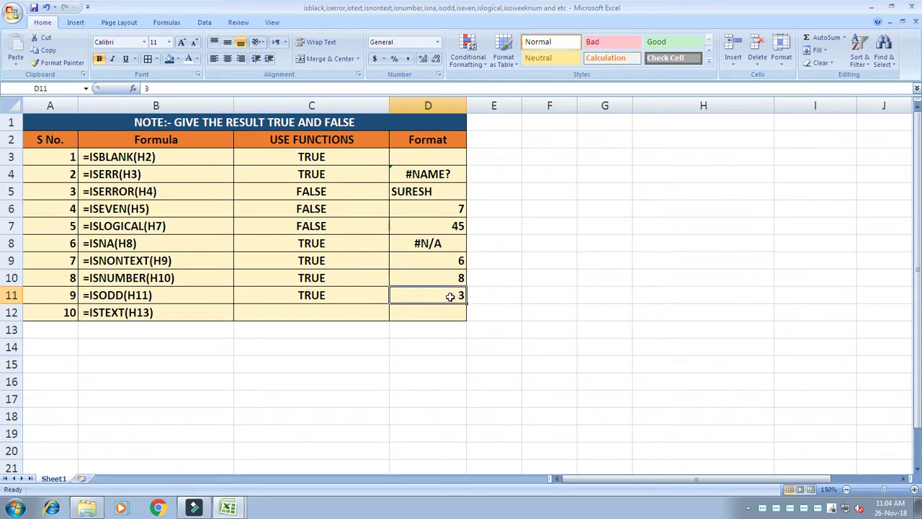
text(4)
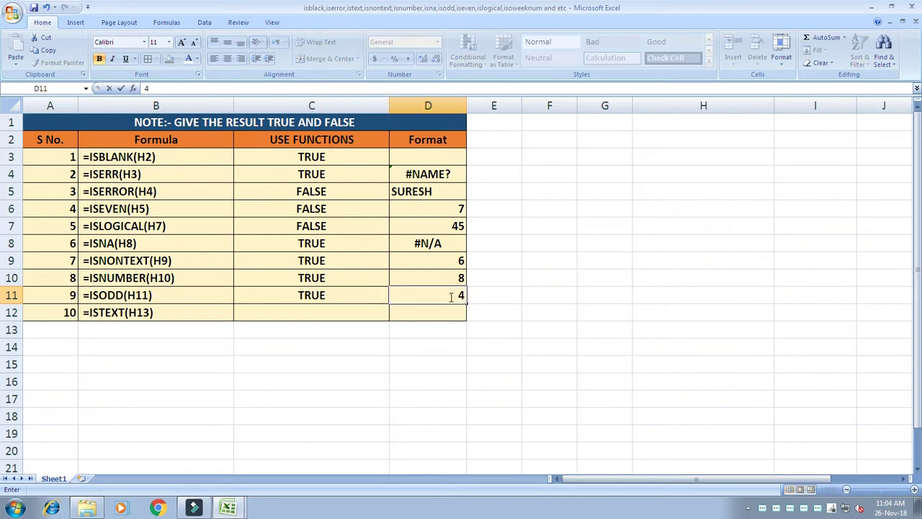
key(Return)
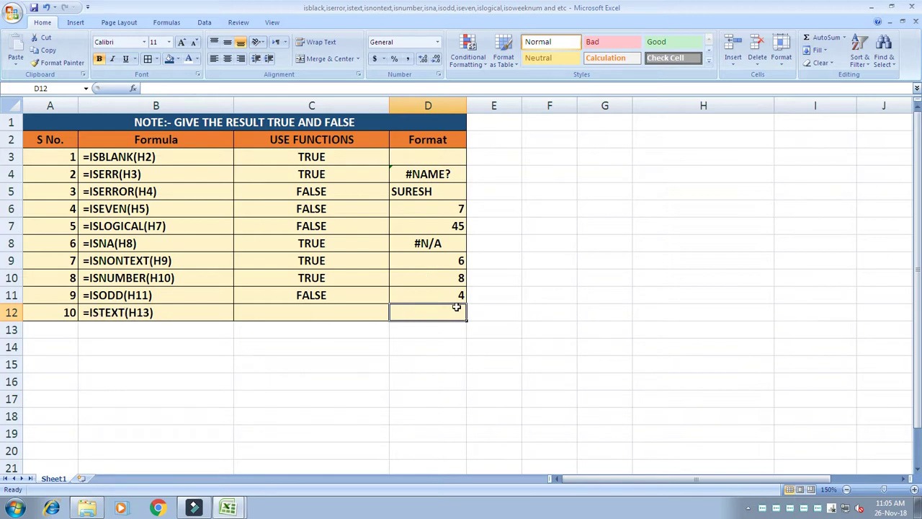
Step: Enter a text name as the test value in D12
click(310, 311)
click(430, 312)
text(KUMAR)
key(Left)
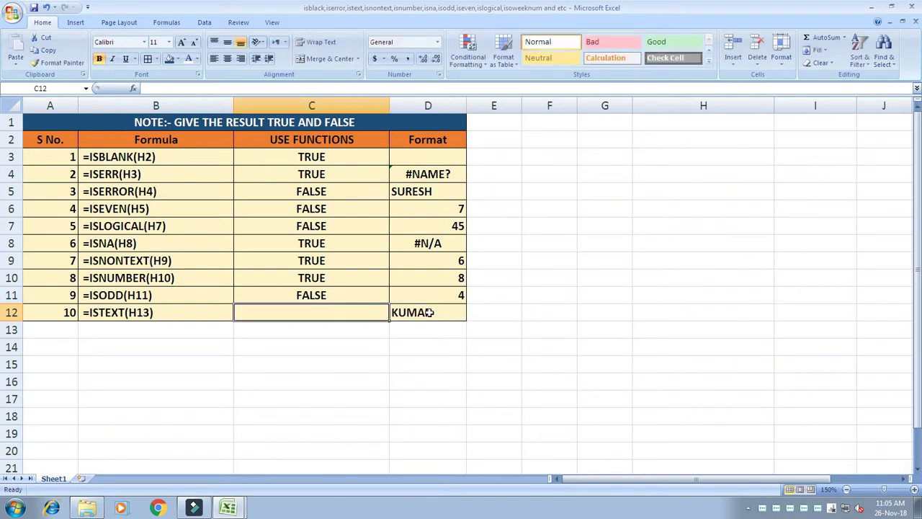
Step: Enter =ISTEXT(D12) in C12, returning TRUE for the text
click(319, 310)
text(=ISTEXT()
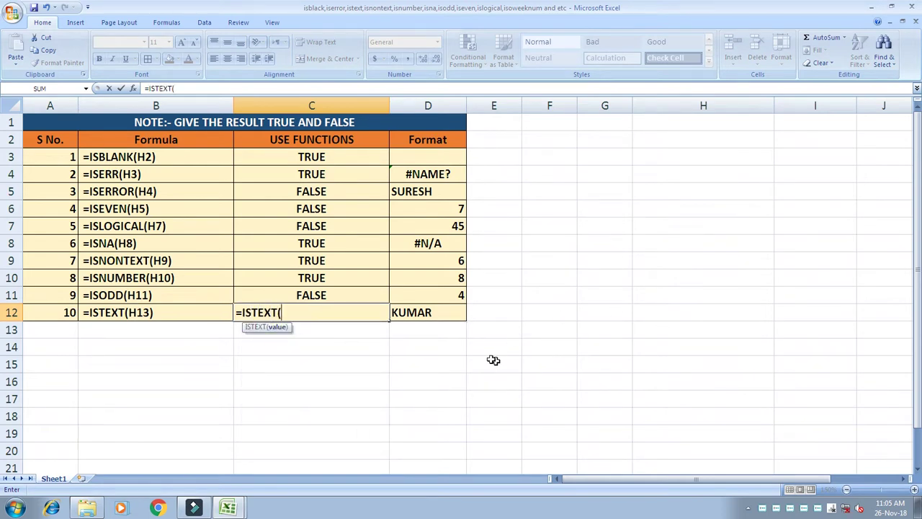
click(435, 313)
text())
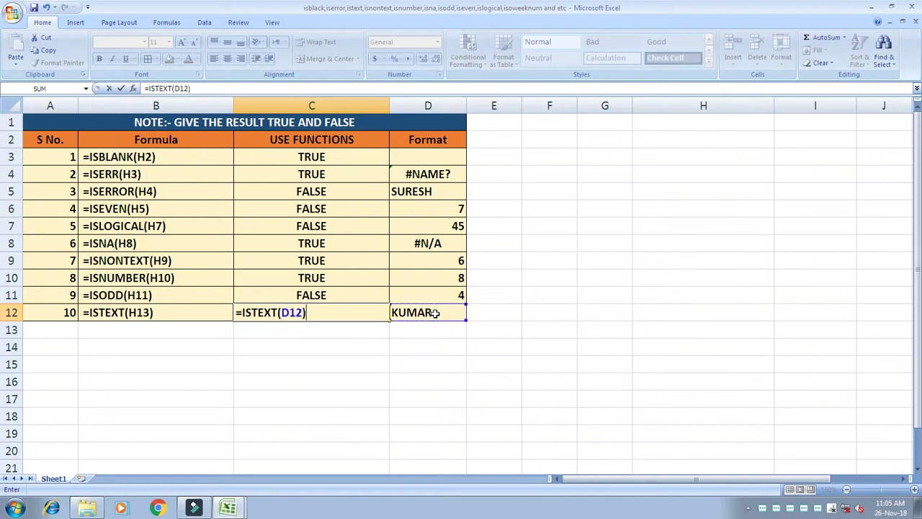
key(Return)
key(Up)
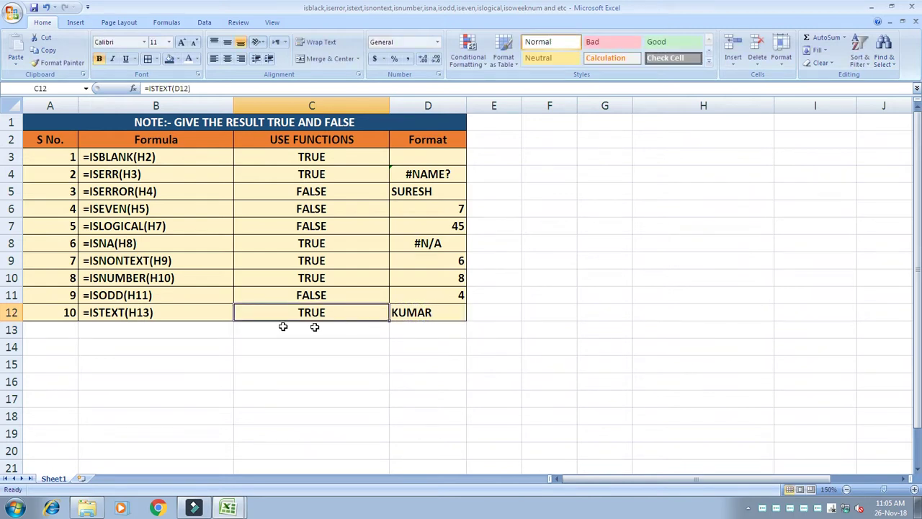
Step: Replace D12 with 526 so ISTEXT returns FALSE
click(434, 313)
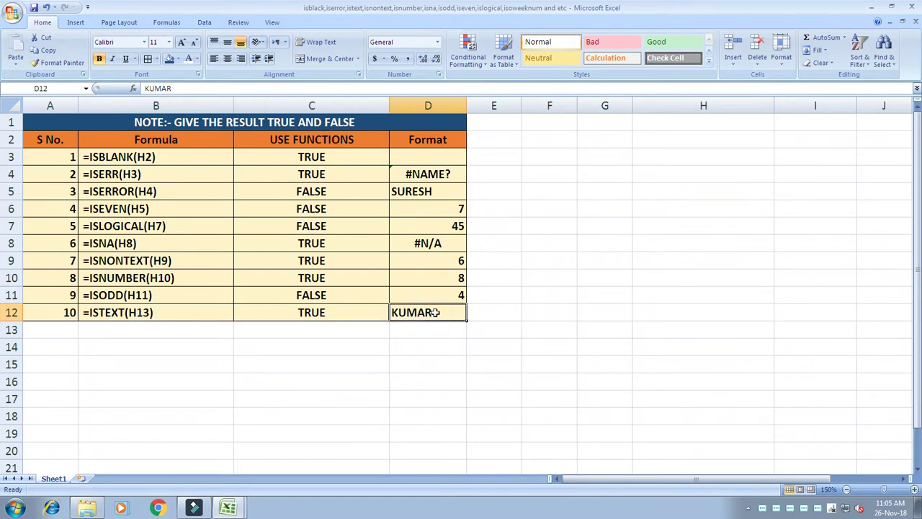
text(526)
key(Return)
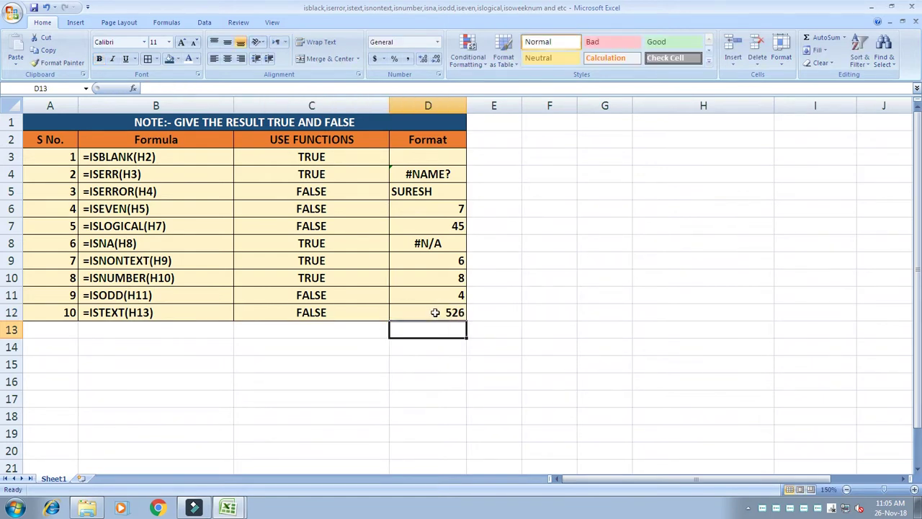
click(308, 314)
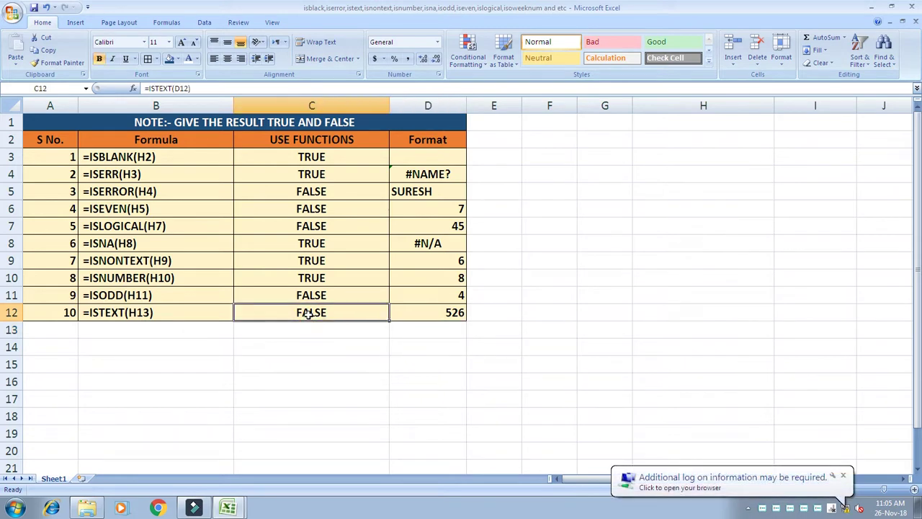